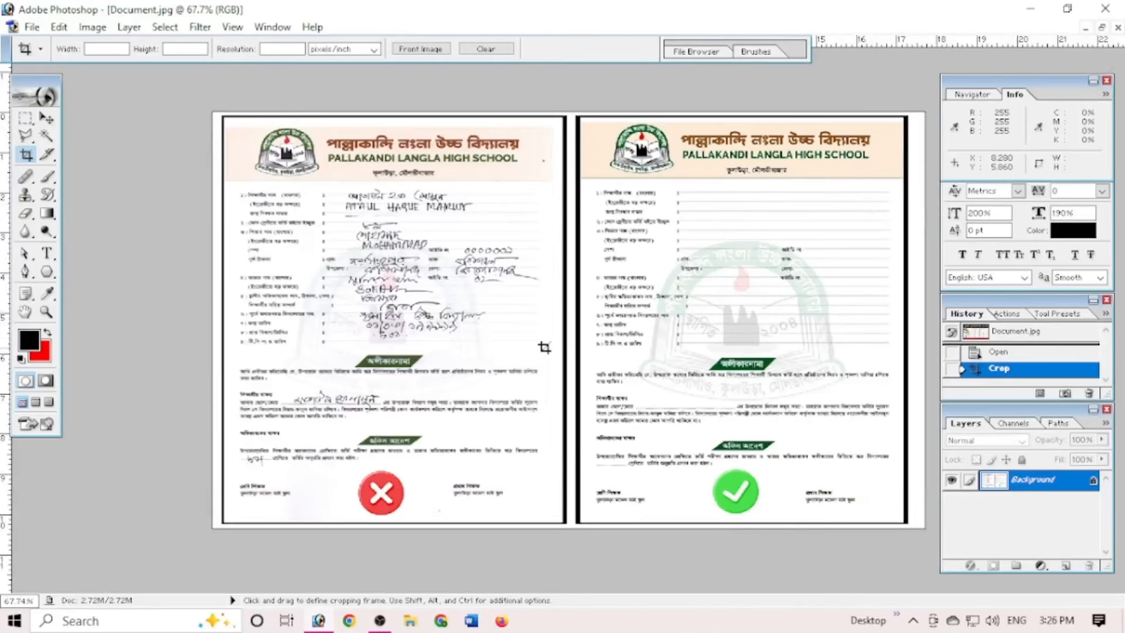
- Minimize Document.jpg, open the image fgfgd from the Desktop, and maximize its window
scroll(544, 347, "down", 3)
scroll(542, 350, "up", 4)
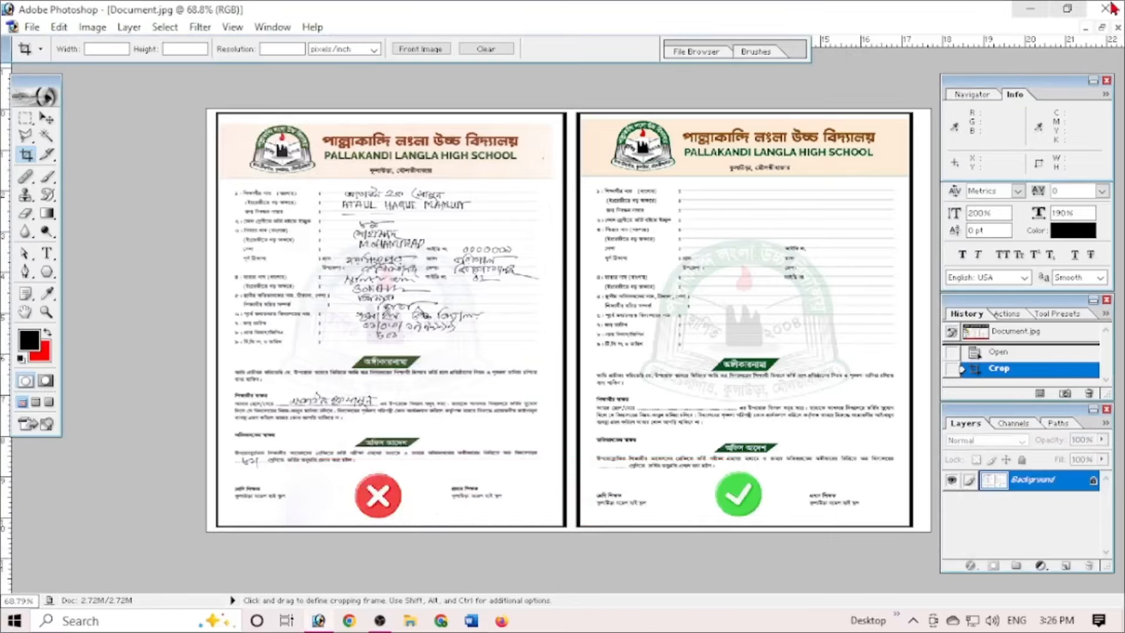
left_click(1085, 27)
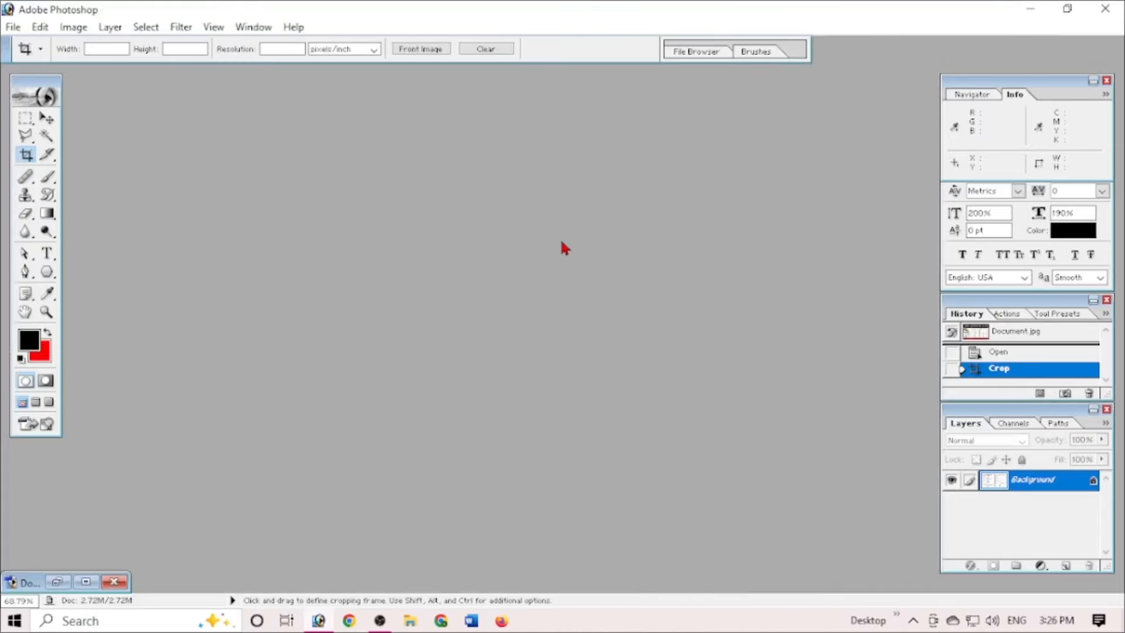
double_click(691, 295)
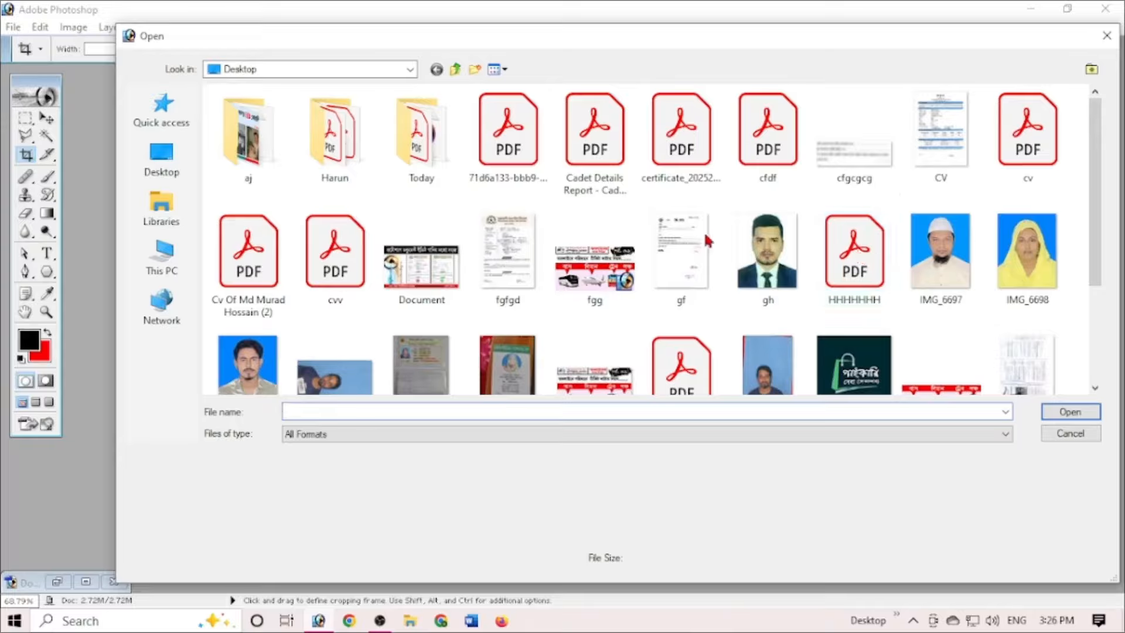
left_click(507, 255)
left_click(1049, 415)
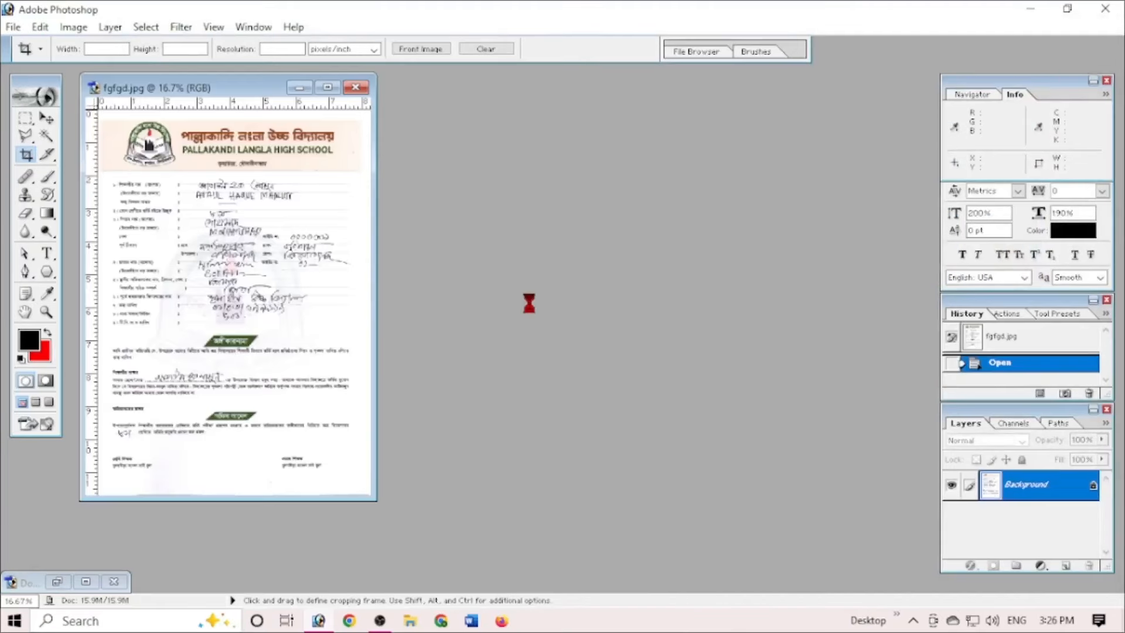
left_click(327, 88)
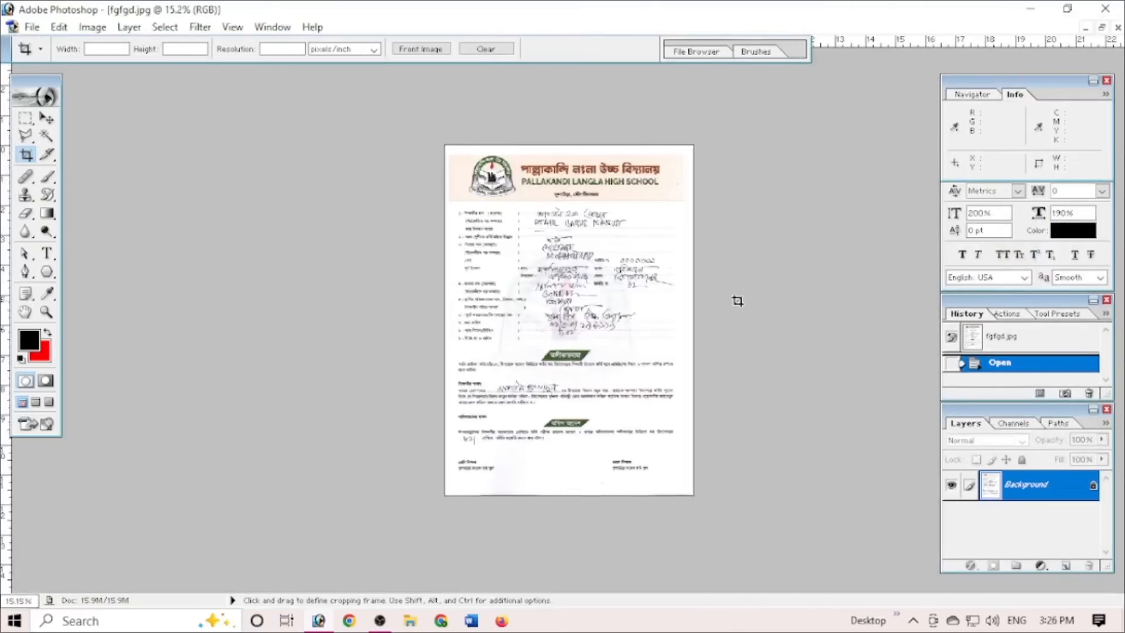
- Examine the scanned school form closely and as a whole, checking its handwritten entries and background
scroll(545, 293, "up", 3)
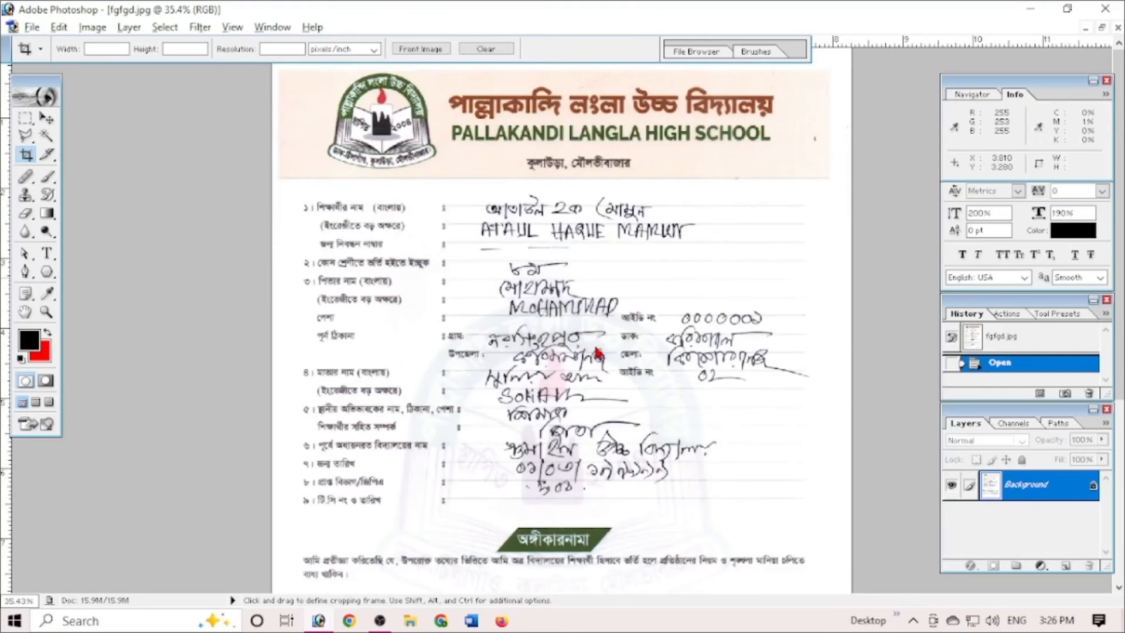
scroll(679, 352, "down", 2)
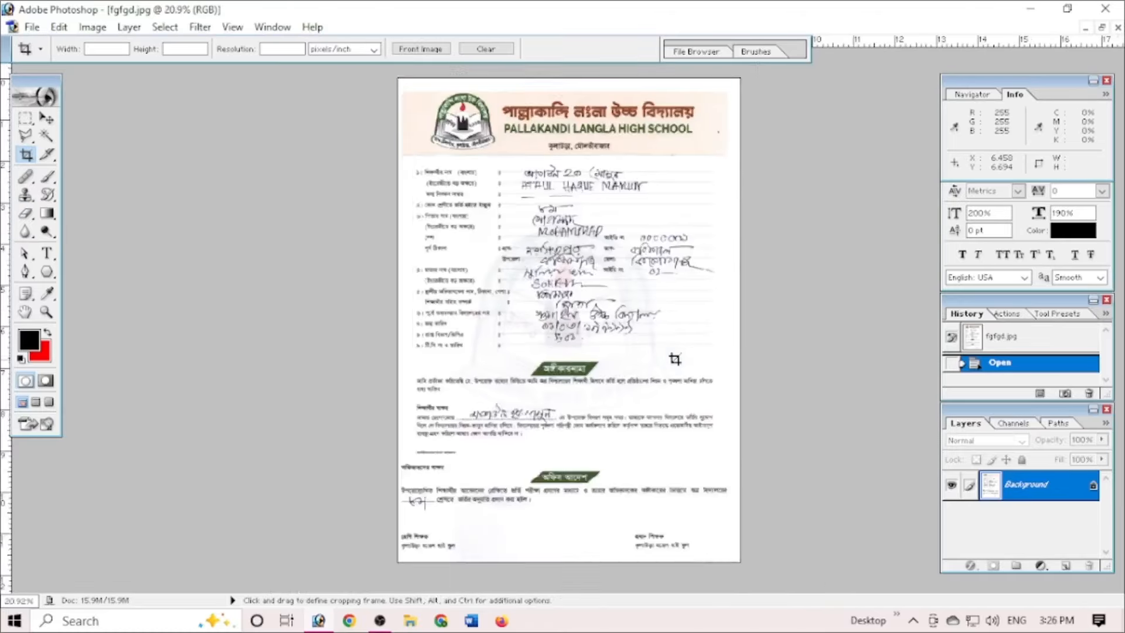
scroll(676, 366, "up", 3)
scroll(703, 408, "up", 2)
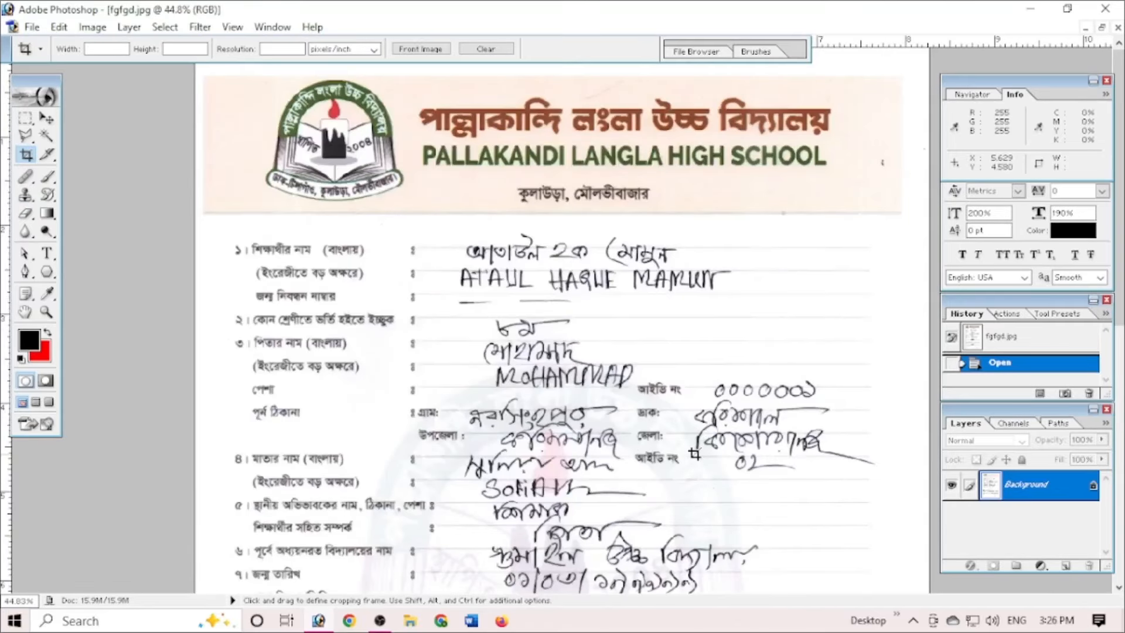
scroll(700, 428, "down", 2)
scroll(694, 455, "down", 2)
scroll(694, 454, "down", 2)
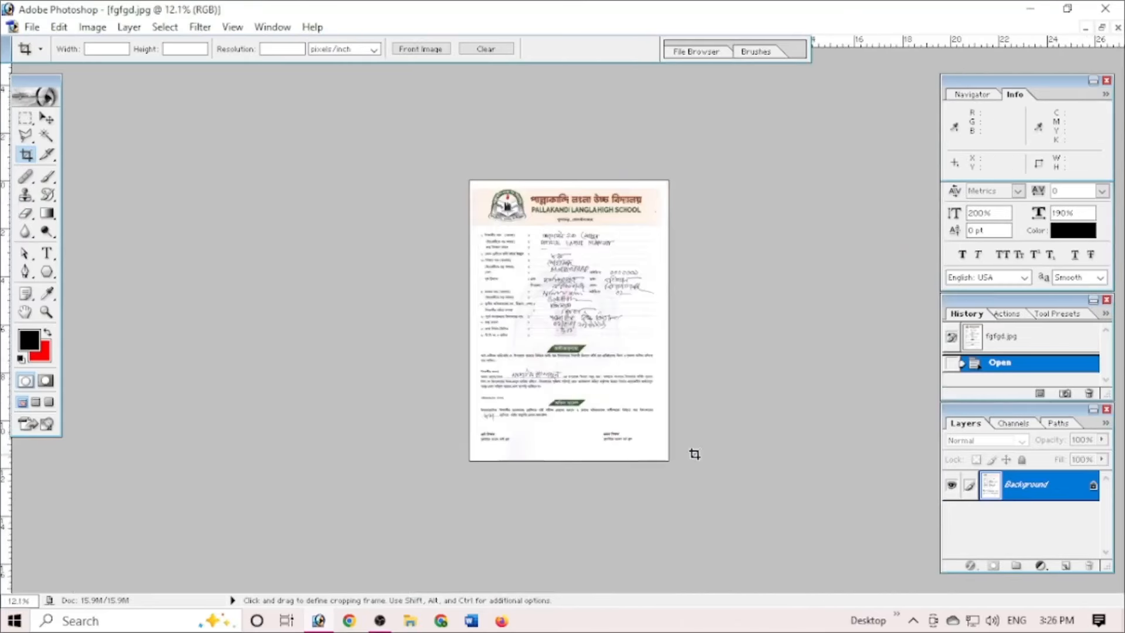
scroll(693, 452, "up", 2)
scroll(693, 452, "down", 1)
scroll(694, 456, "up", 1)
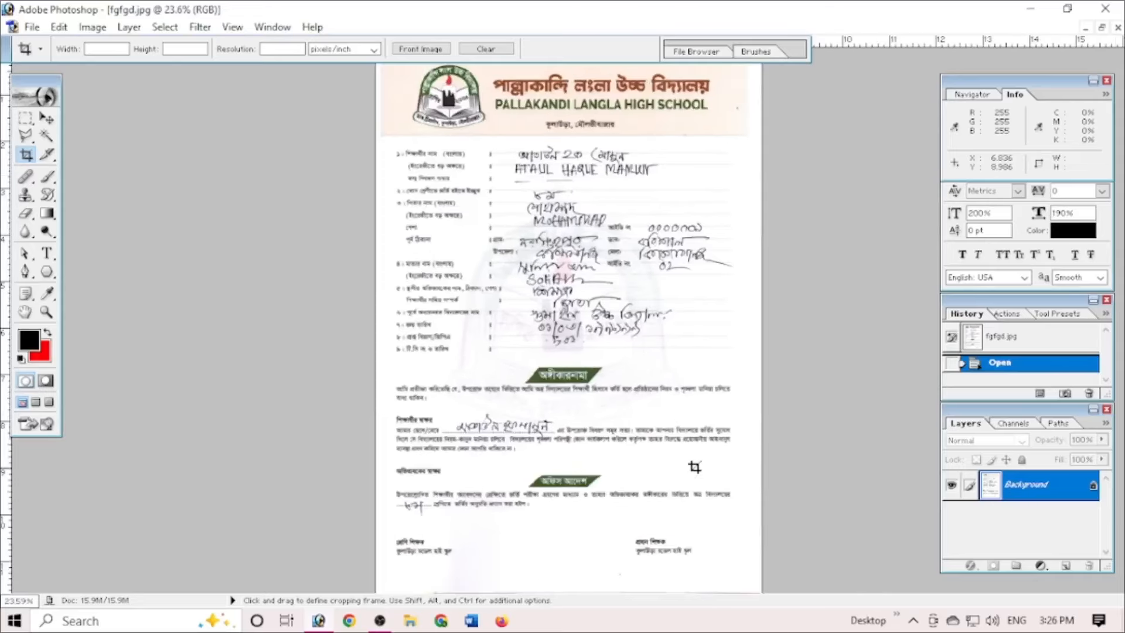
scroll(703, 465, "up", 1)
- Whiten the scan with Levels by sampling the white point on two tinted paper areas in the middle of the form
key("ctrl+l")
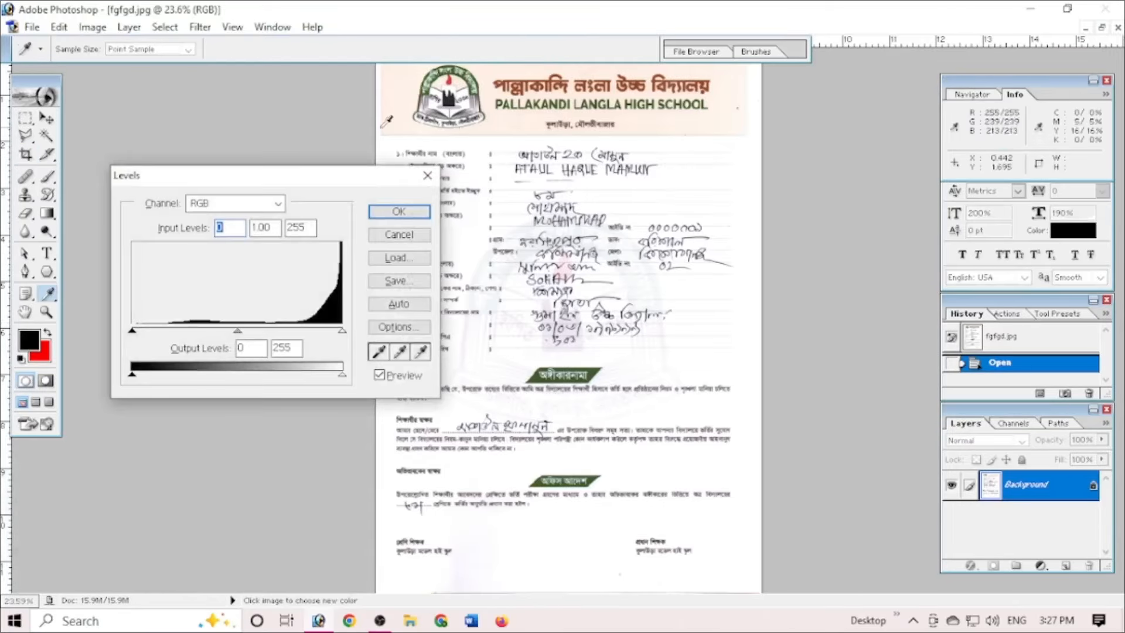
left_click_drag(219, 184, 198, 169)
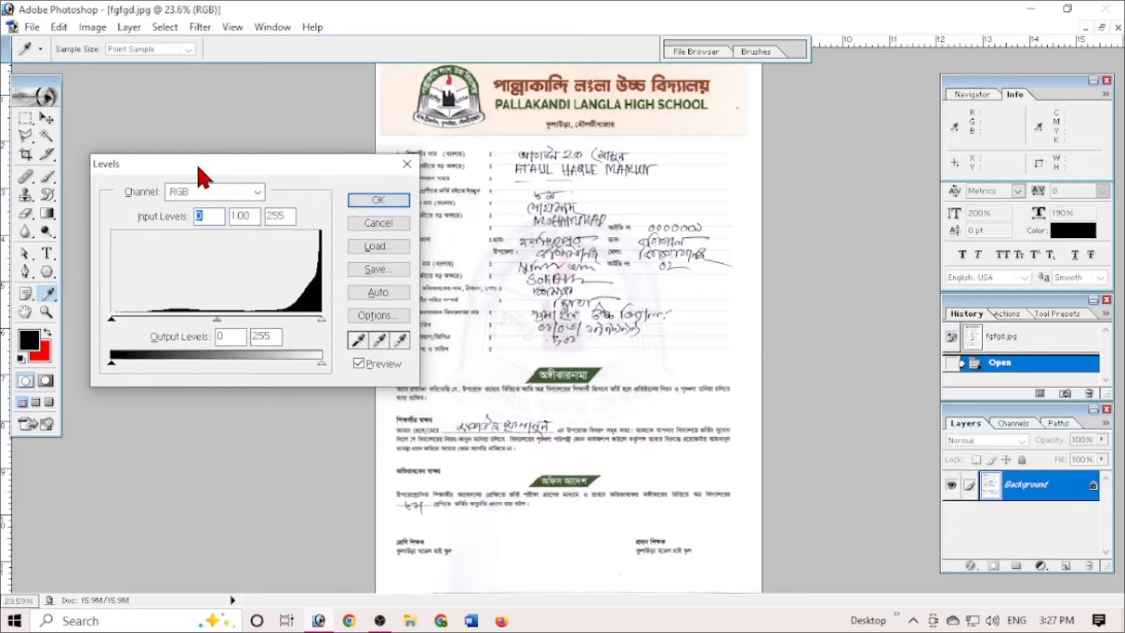
left_click(399, 345)
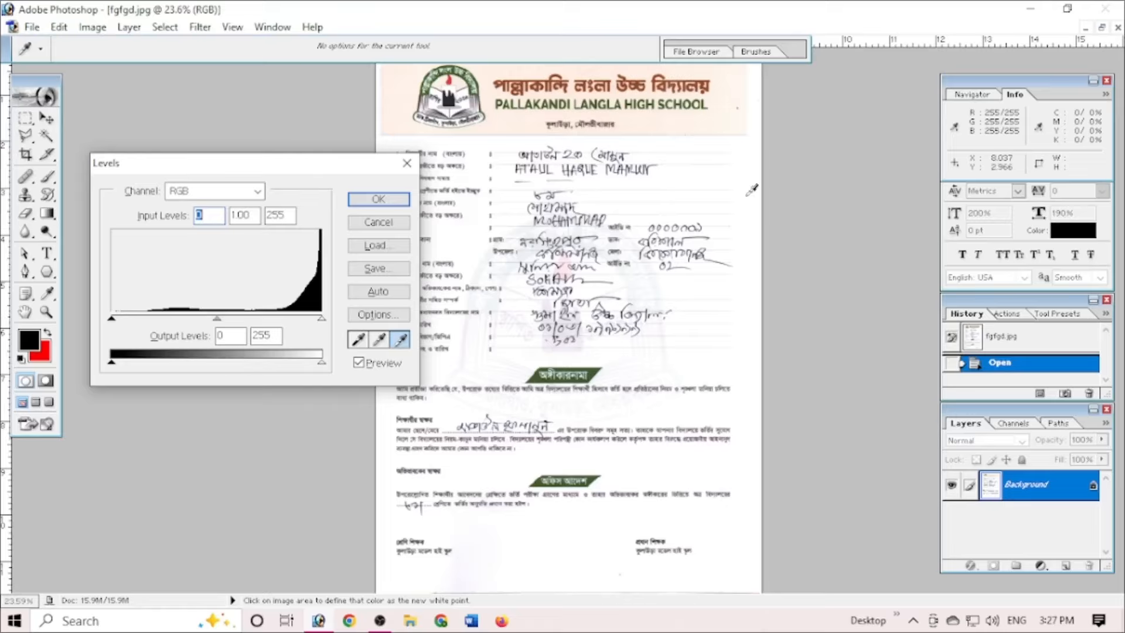
left_click(659, 286)
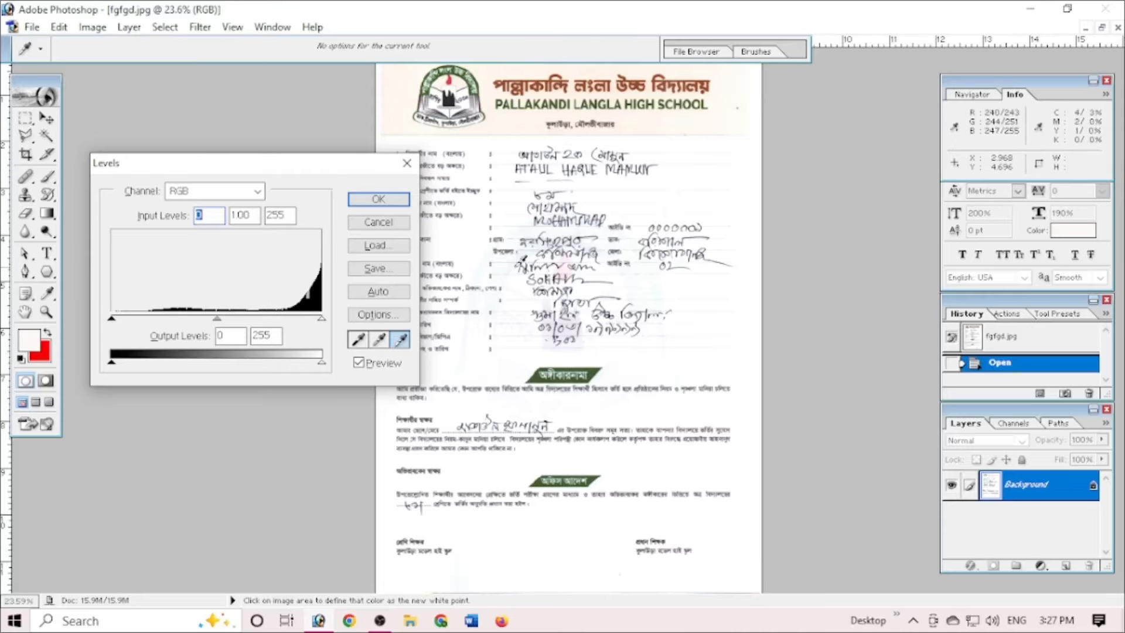
left_click(511, 268)
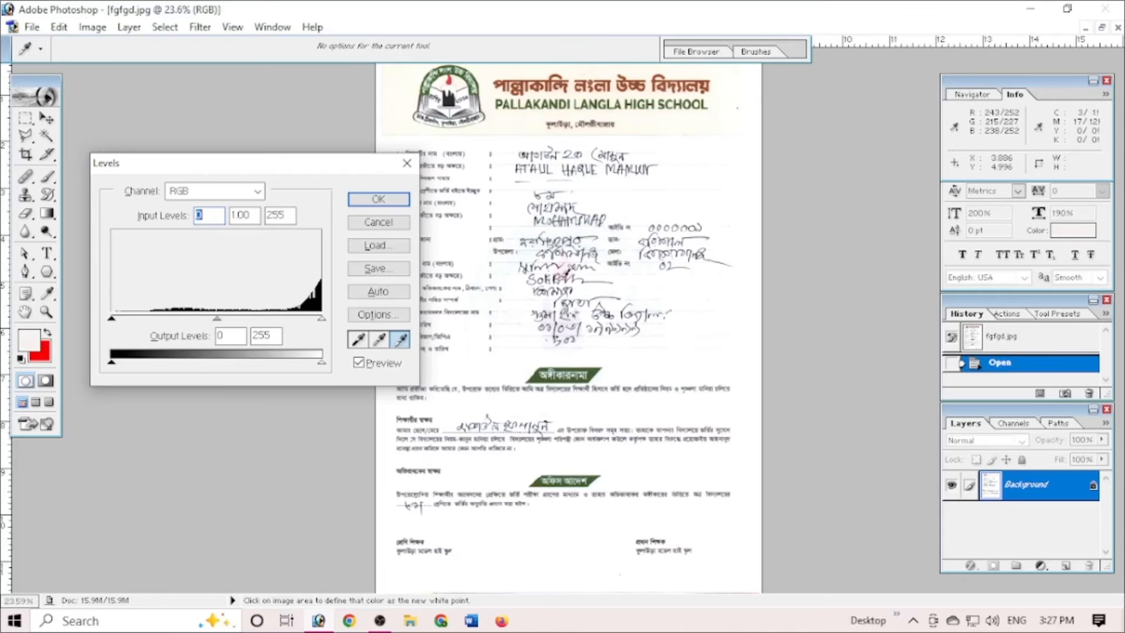
left_click(387, 201)
key("c")
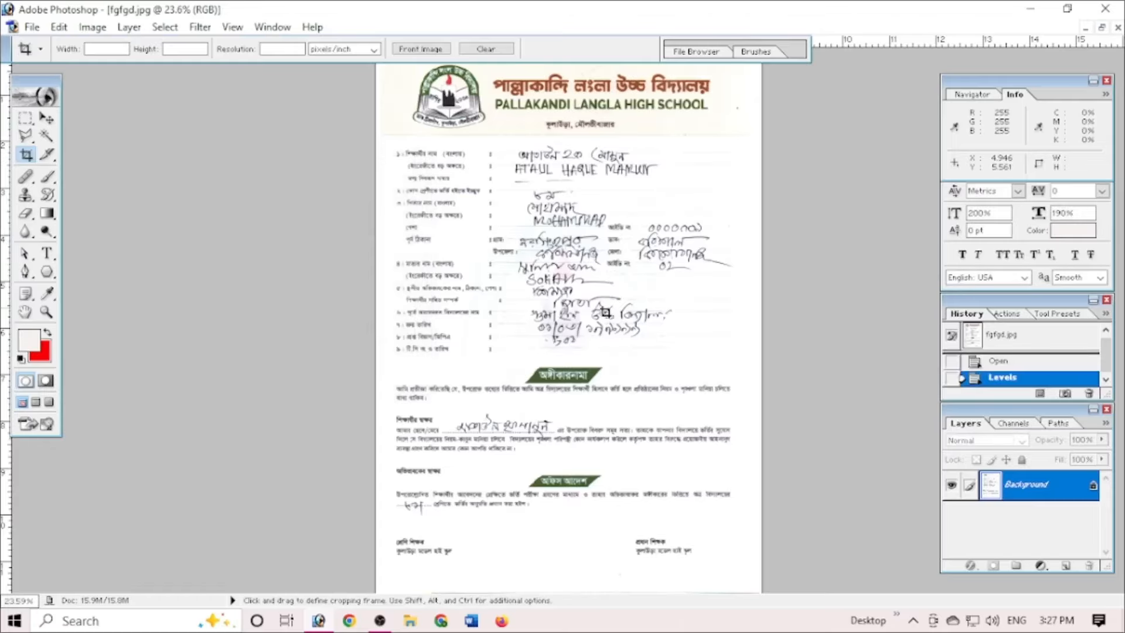
- Select a blank area about 1.45 by 1.66 beside the student's name rows and feather it by 3 pixels
scroll(597, 368, "down", 2)
scroll(558, 432, "up", 3)
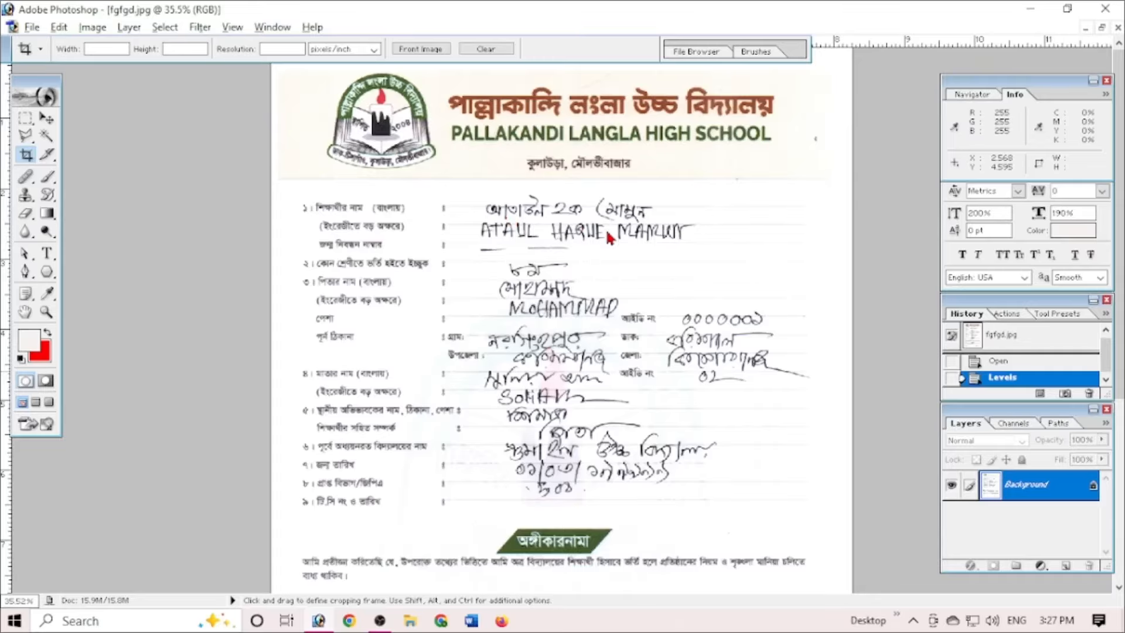
scroll(622, 318, "up", 2)
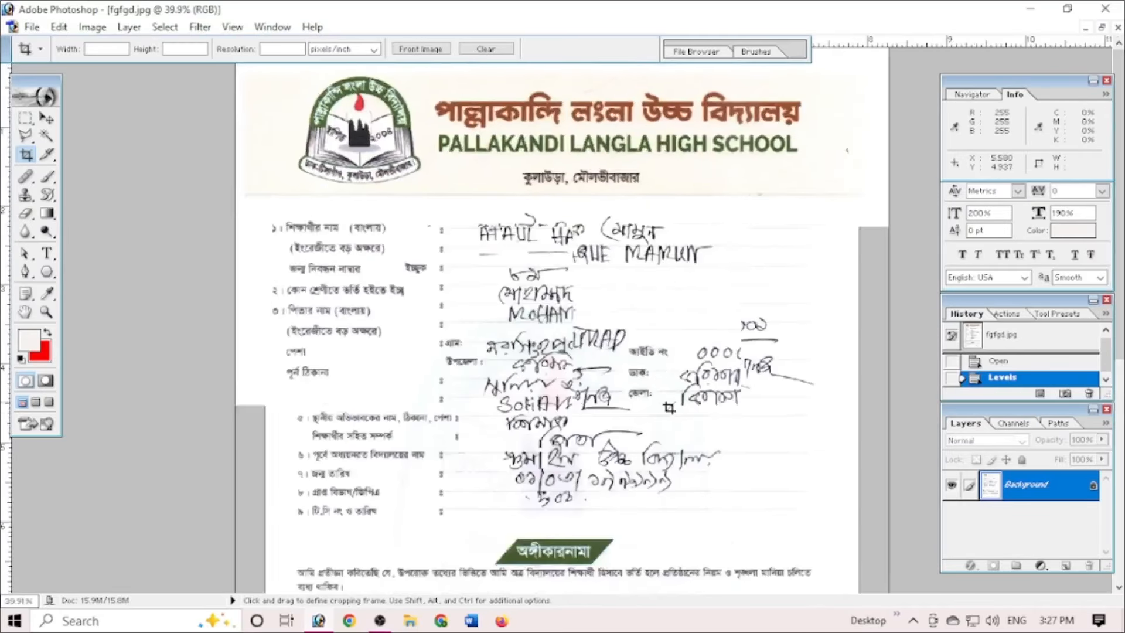
scroll(663, 373, "up", 1)
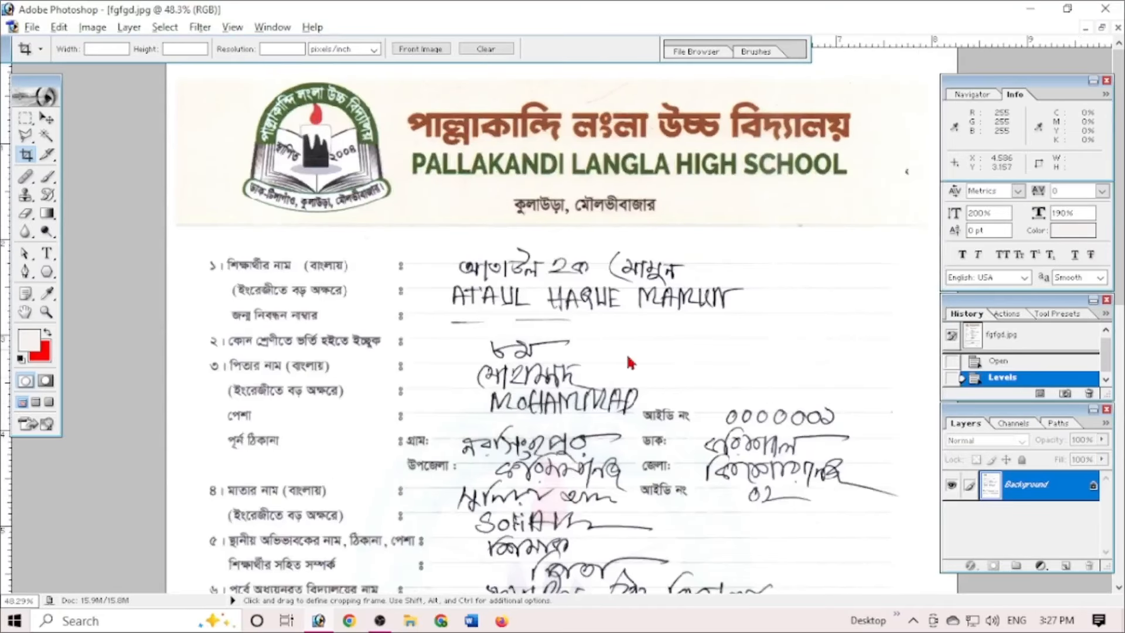
scroll(627, 359, "down", 1)
left_click(25, 119)
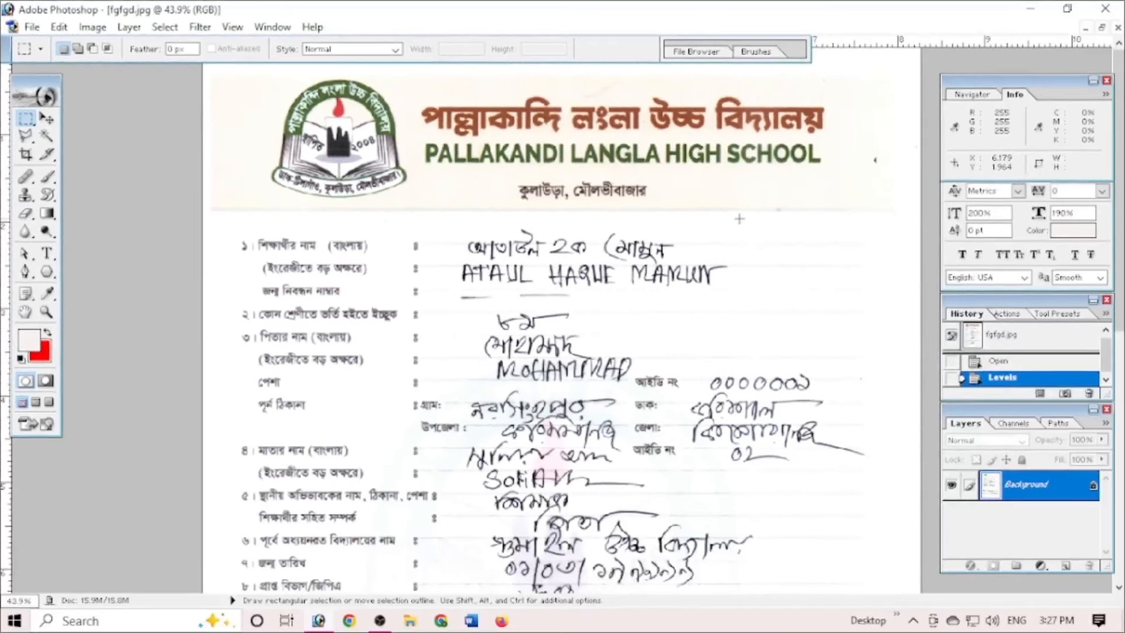
left_click_drag(739, 218, 802, 294)
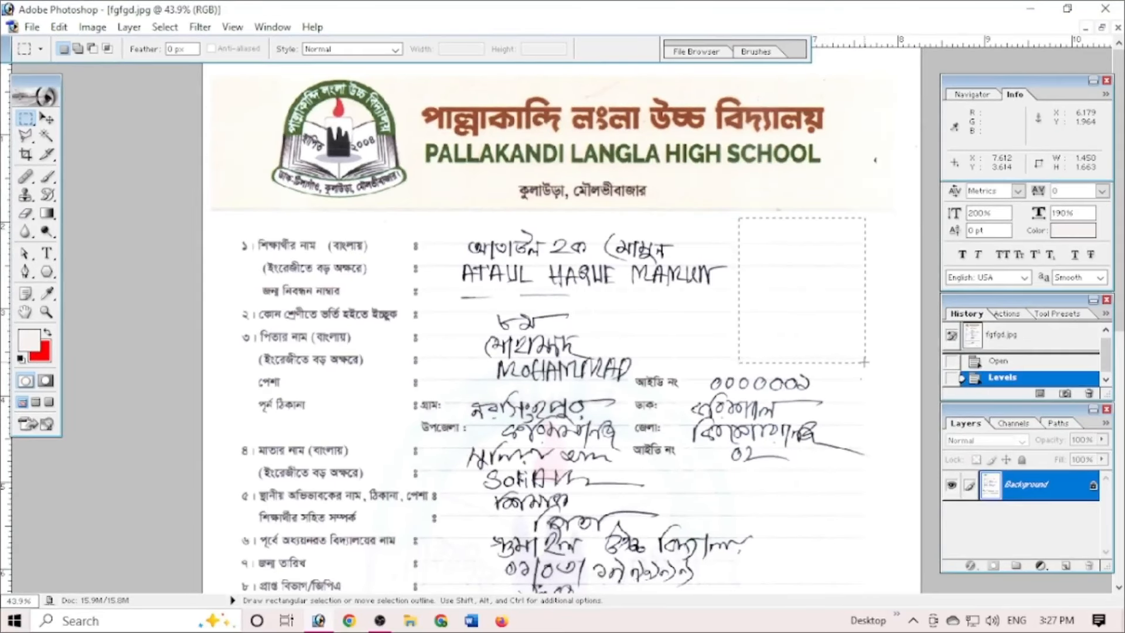
left_click_drag(864, 363, 864, 363)
right_click(819, 301)
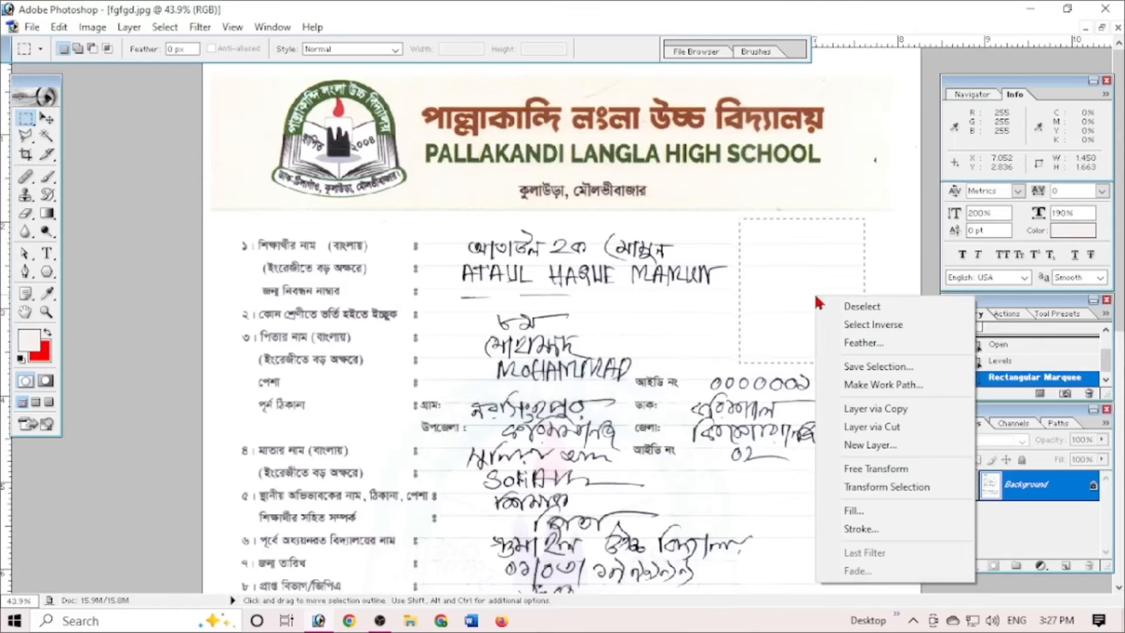
left_click(873, 343)
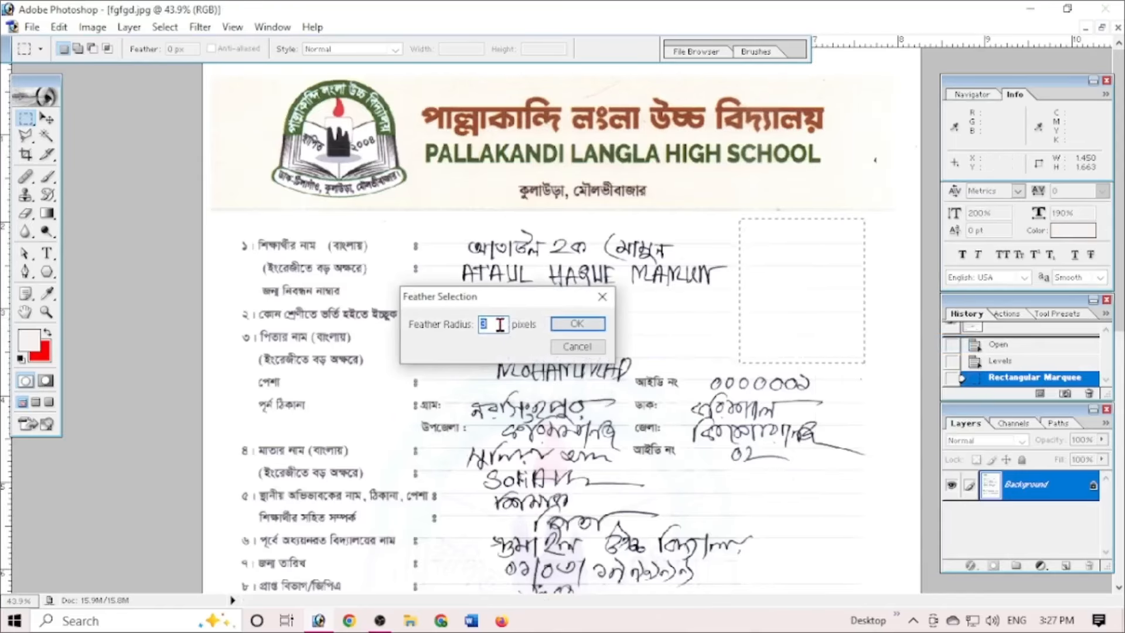
left_click(576, 326)
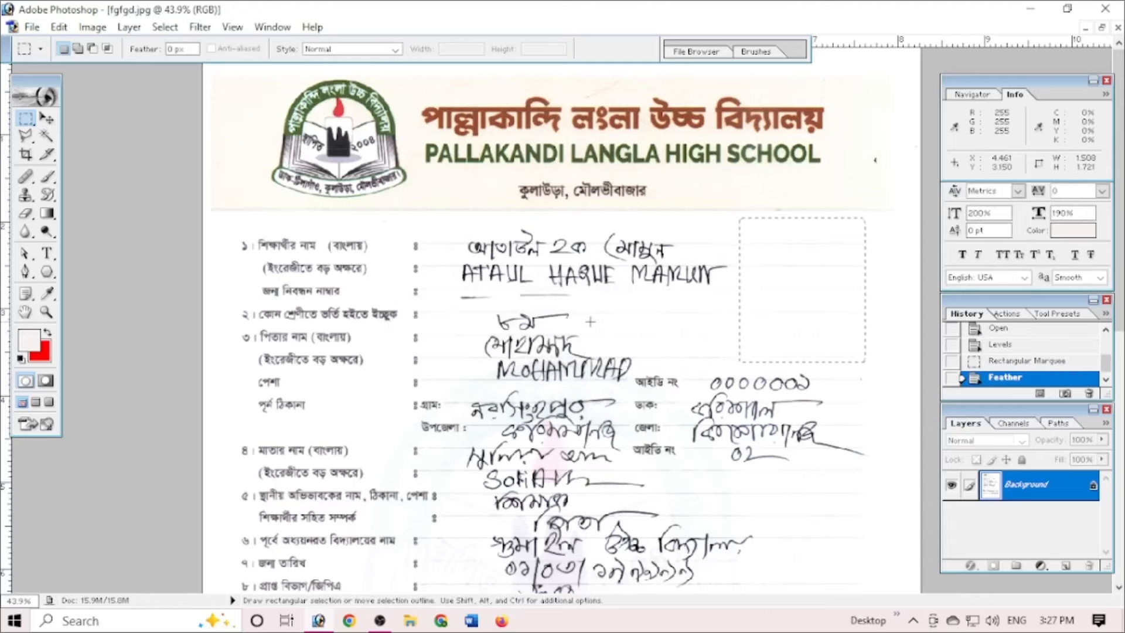
- Cover the handwriting in the student's name, class and father's name rows with duplicates of the feathered blank patch, and deselect
left_click(48, 120)
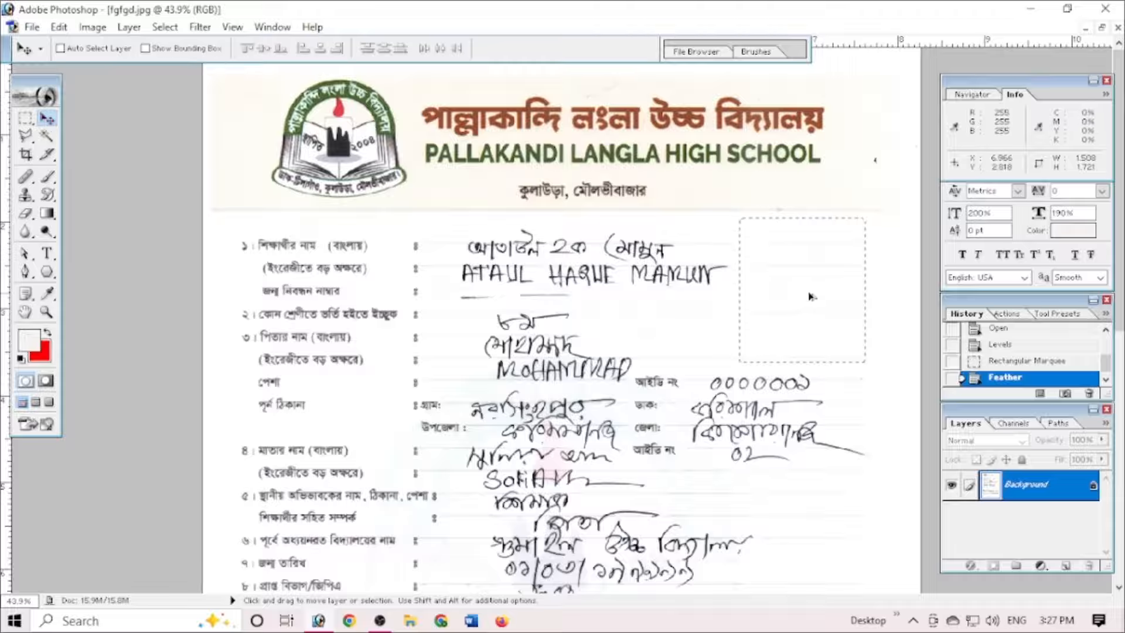
left_click_drag(812, 297, 678, 304)
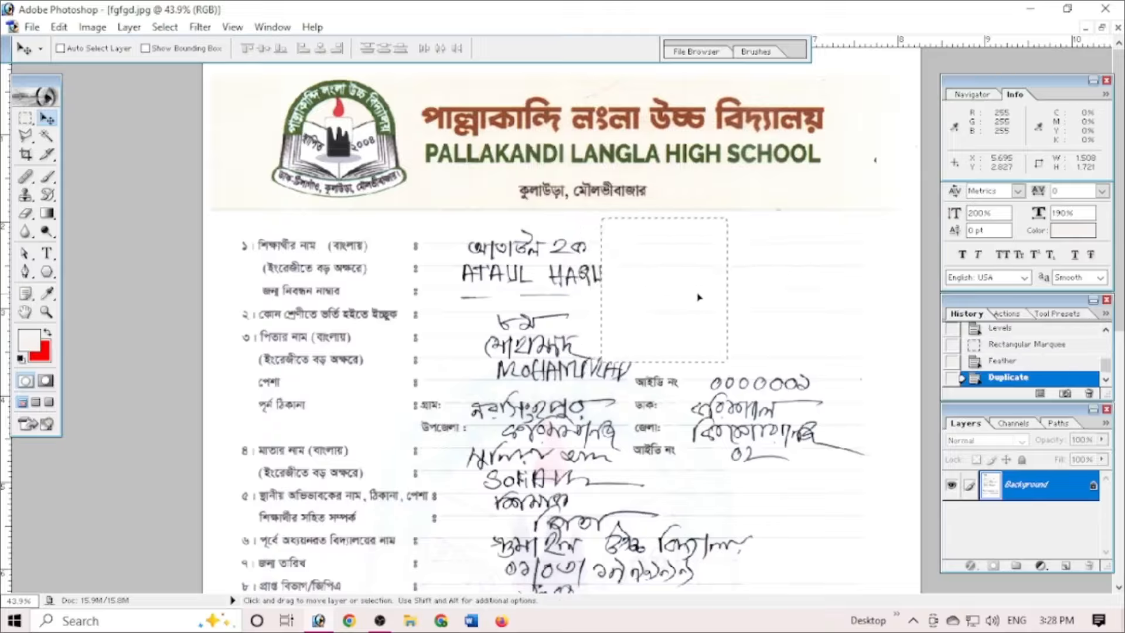
left_click_drag(699, 297, 530, 310)
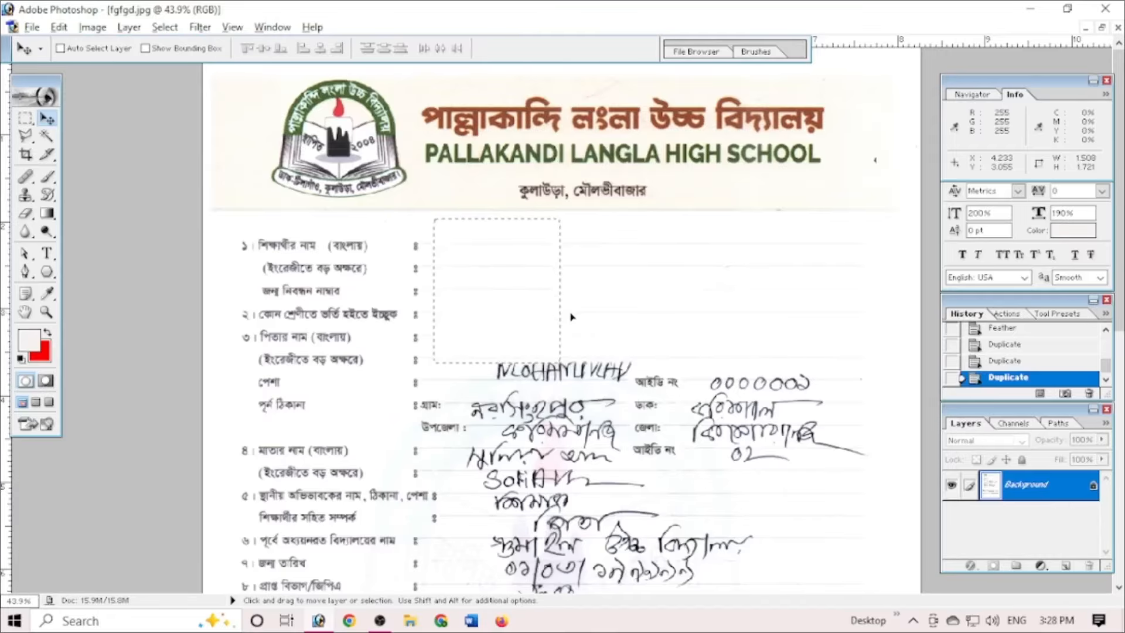
scroll(571, 316, "down", 3)
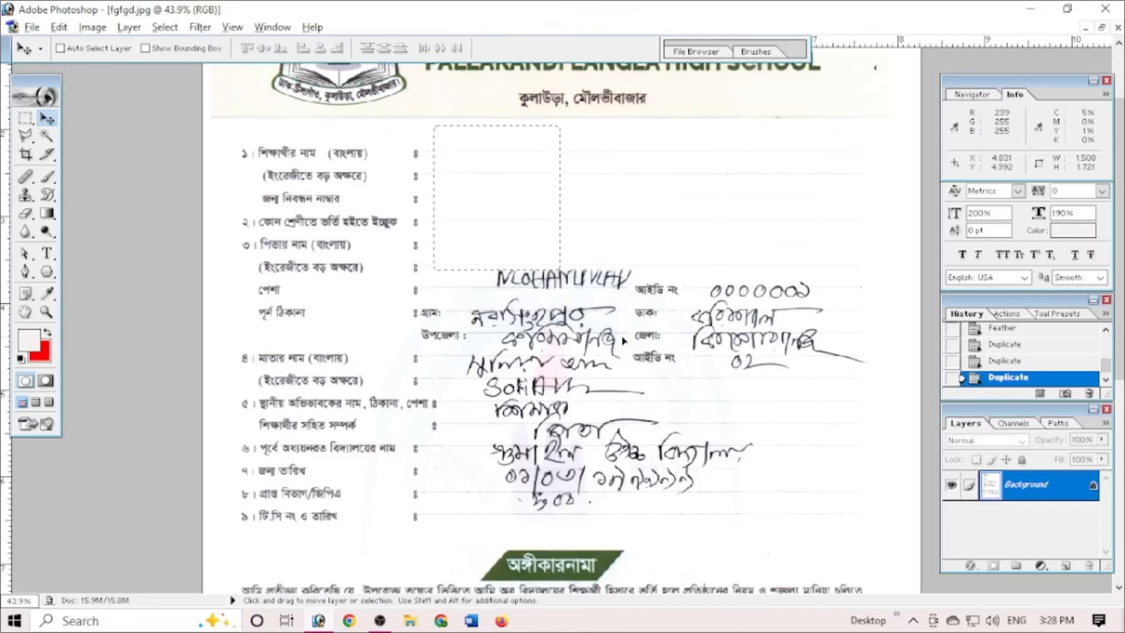
key("ctrl+d")
- Set the background color to white for erasing with the Rectangular Marquee
scroll(618, 322, "down", 1)
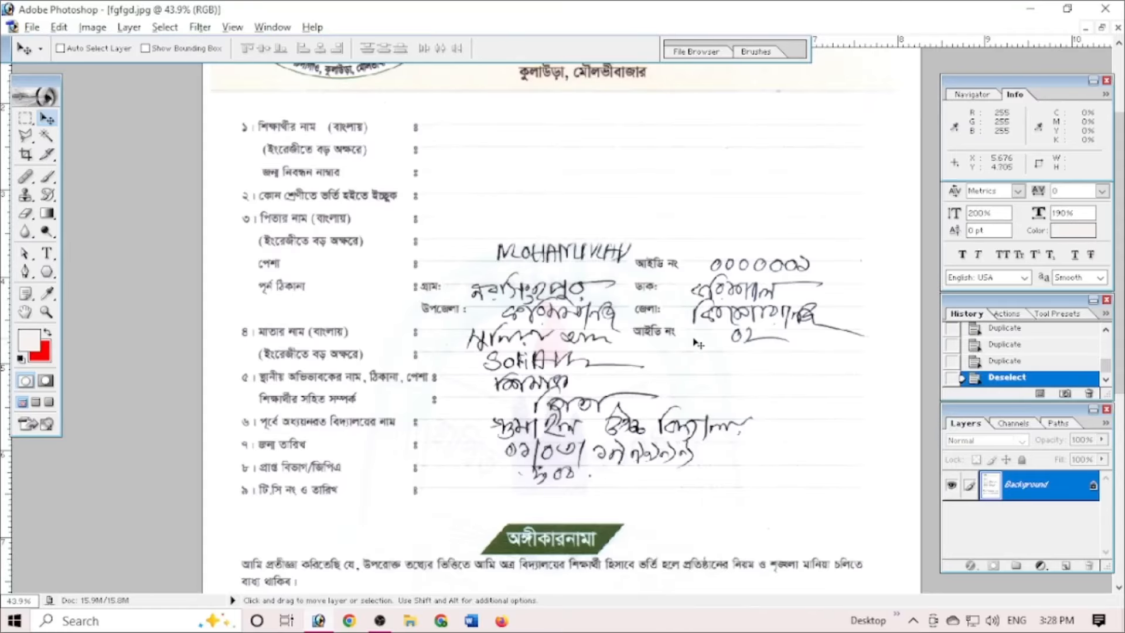
left_click(26, 118)
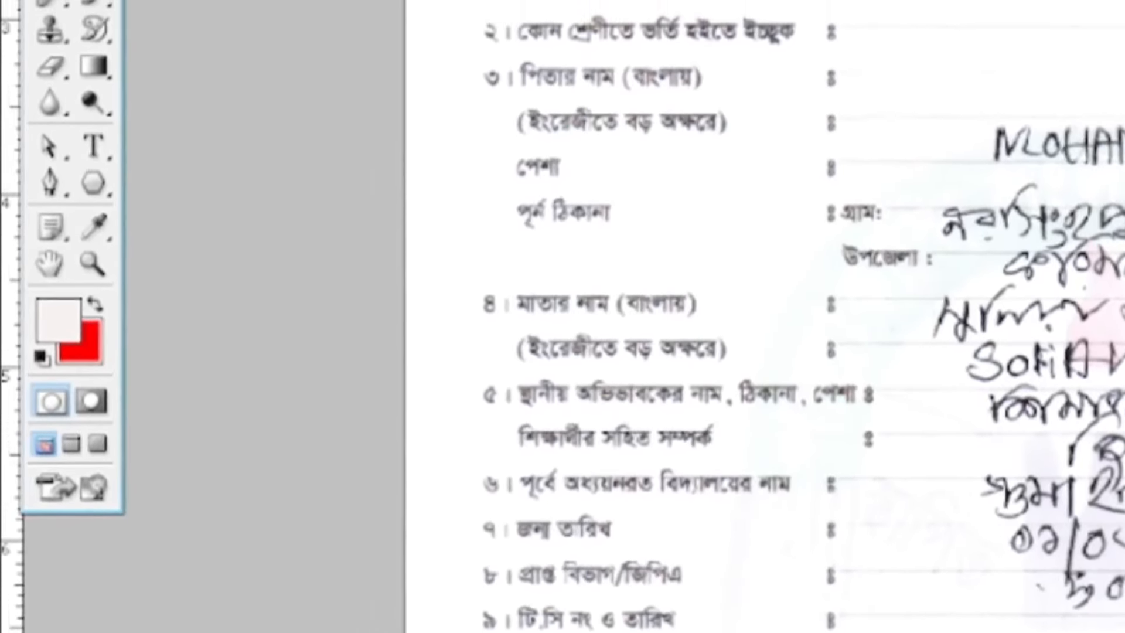
left_click(82, 378)
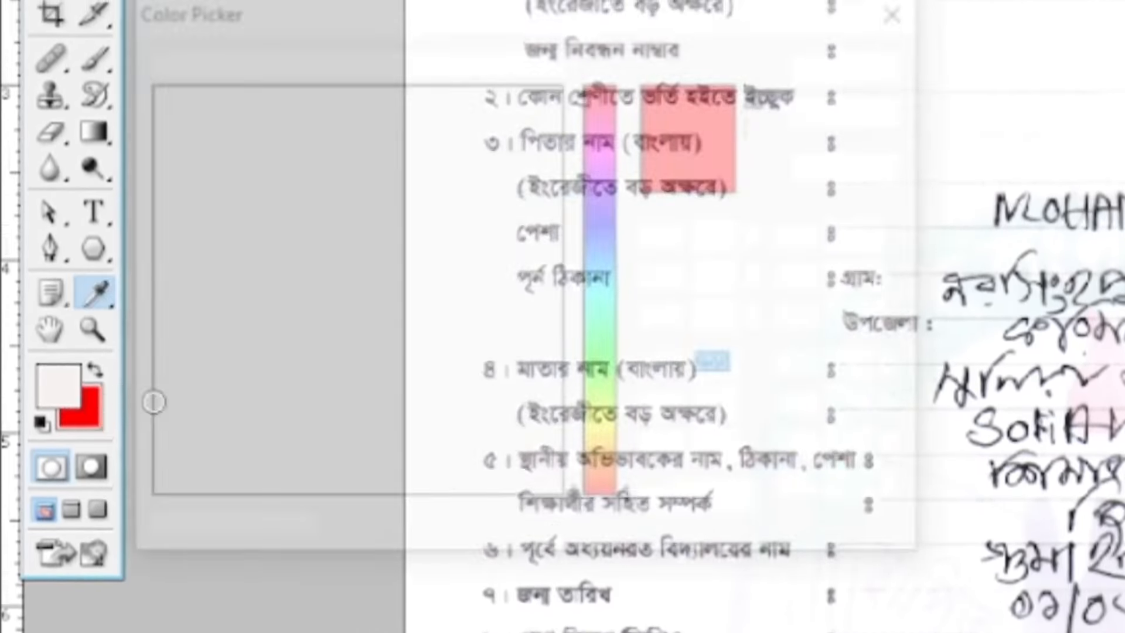
left_click(832, 99)
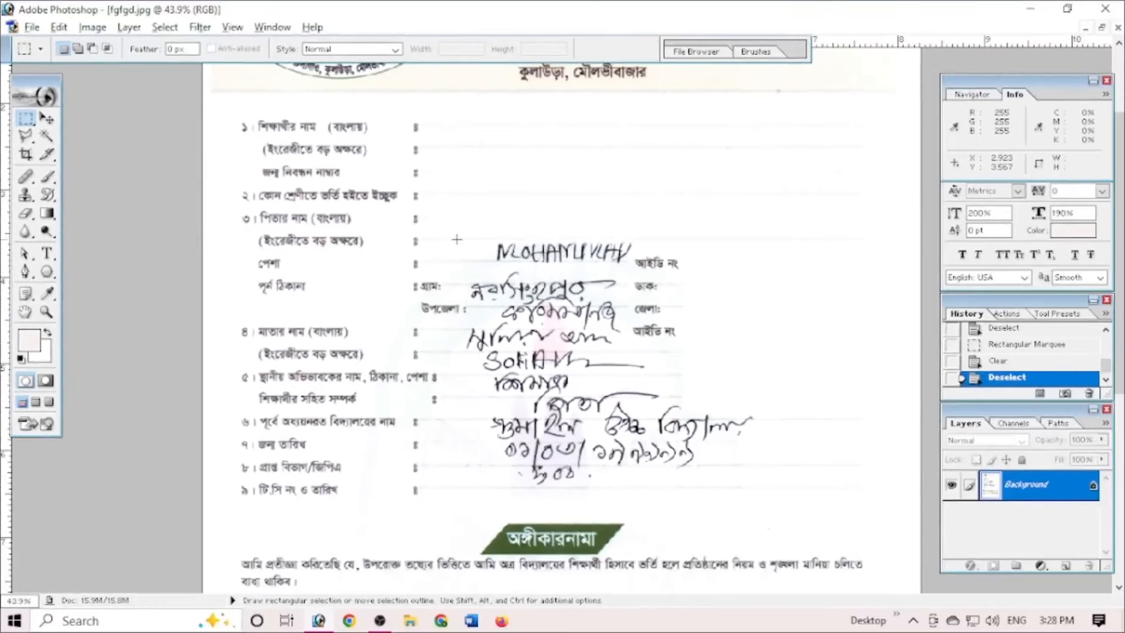
- Clear the remaining handwriting from the father's English name row down to the last numbered row, and deselect
mouse_move(457, 239)
left_mouse_down()
mouse_move(586, 296)
mouse_move(635, 278)
mouse_move(638, 366)
left_mouse_up()
key("Delete")
key("ctrl+d")
mouse_move(456, 358)
left_mouse_down()
mouse_move(754, 478)
mouse_move(791, 475)
mouse_move(813, 496)
left_mouse_up()
key("Delete")
key("ctrl+d")
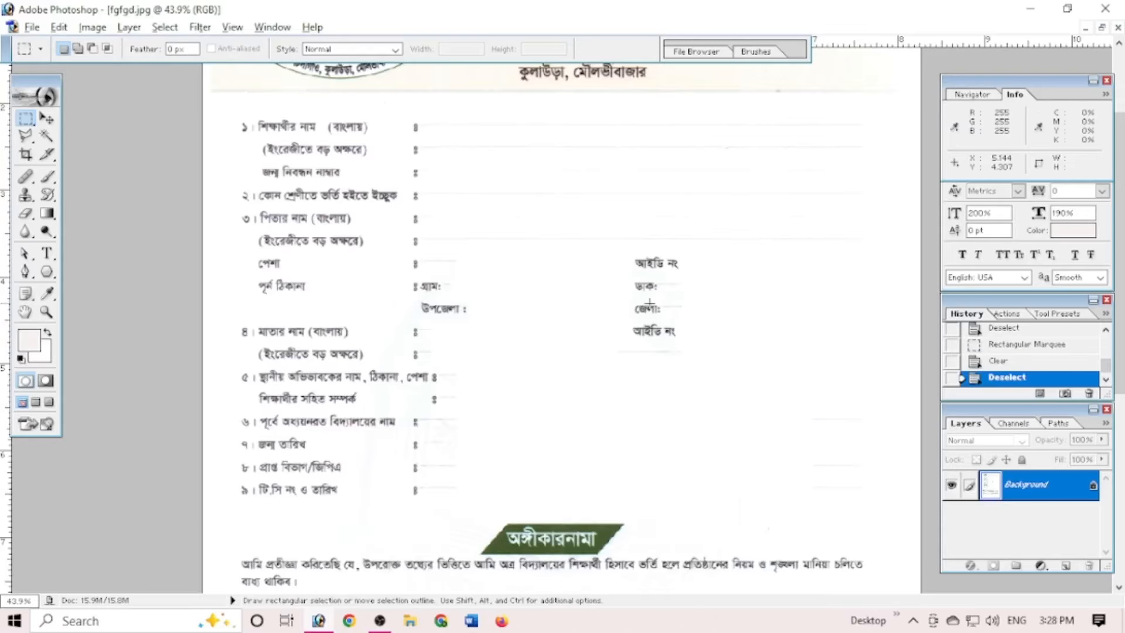
- Clear the handwritten name in the guardian's declaration and the handwritten class in the office order section
scroll(533, 352, "down", 5)
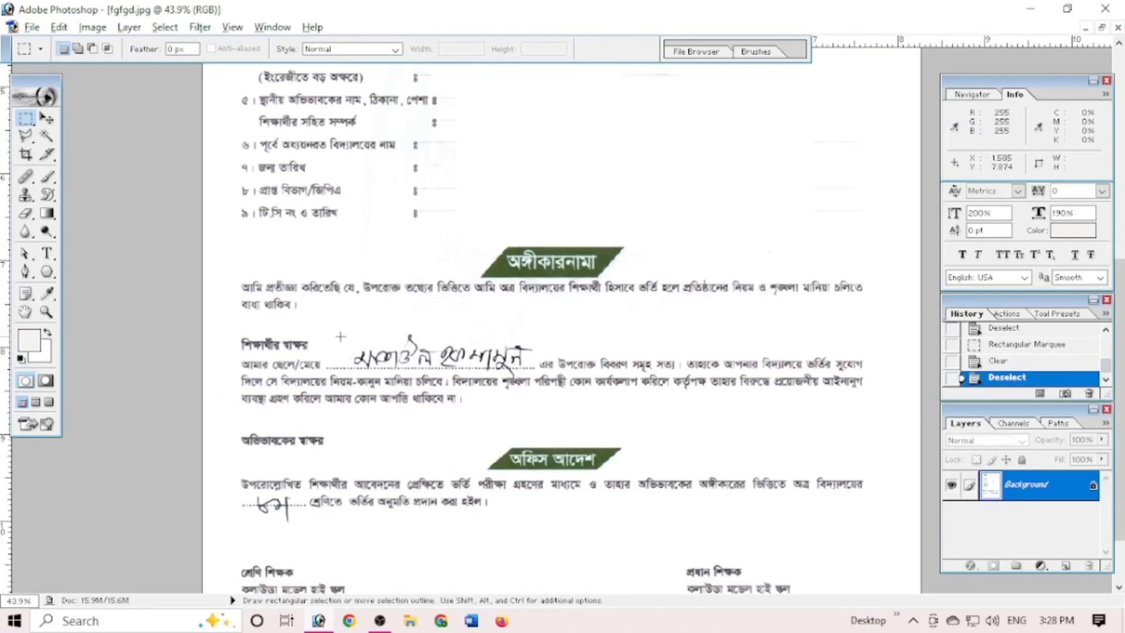
mouse_move(341, 336)
left_mouse_down()
mouse_move(524, 372)
mouse_move(530, 384)
left_mouse_up()
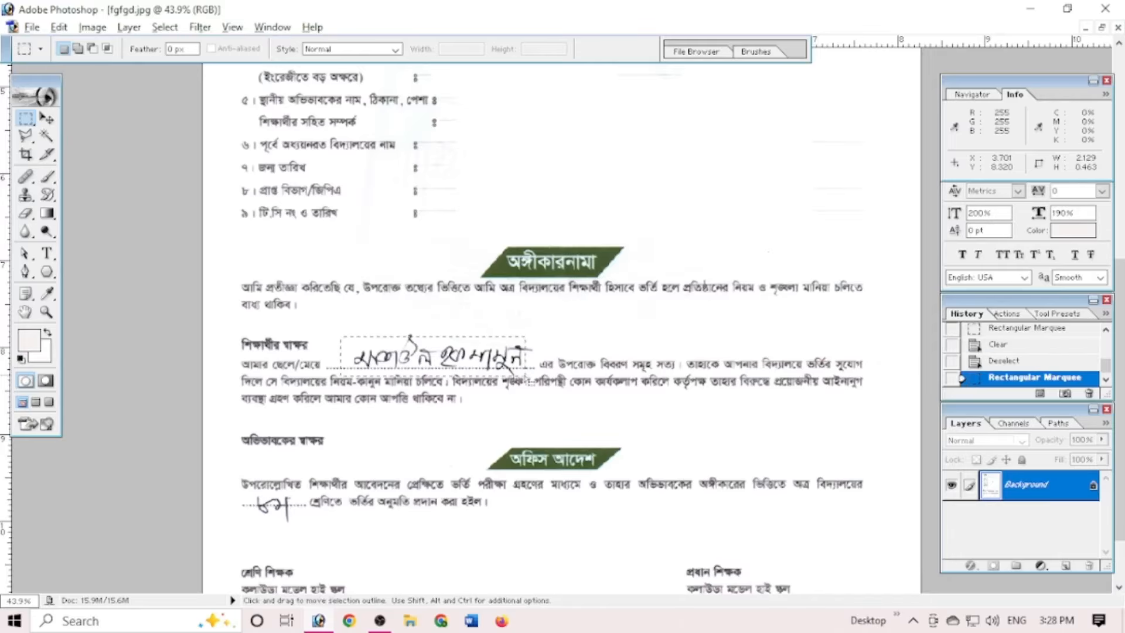
key("Delete")
key("ctrl+d")
scroll(298, 438, "down", 1)
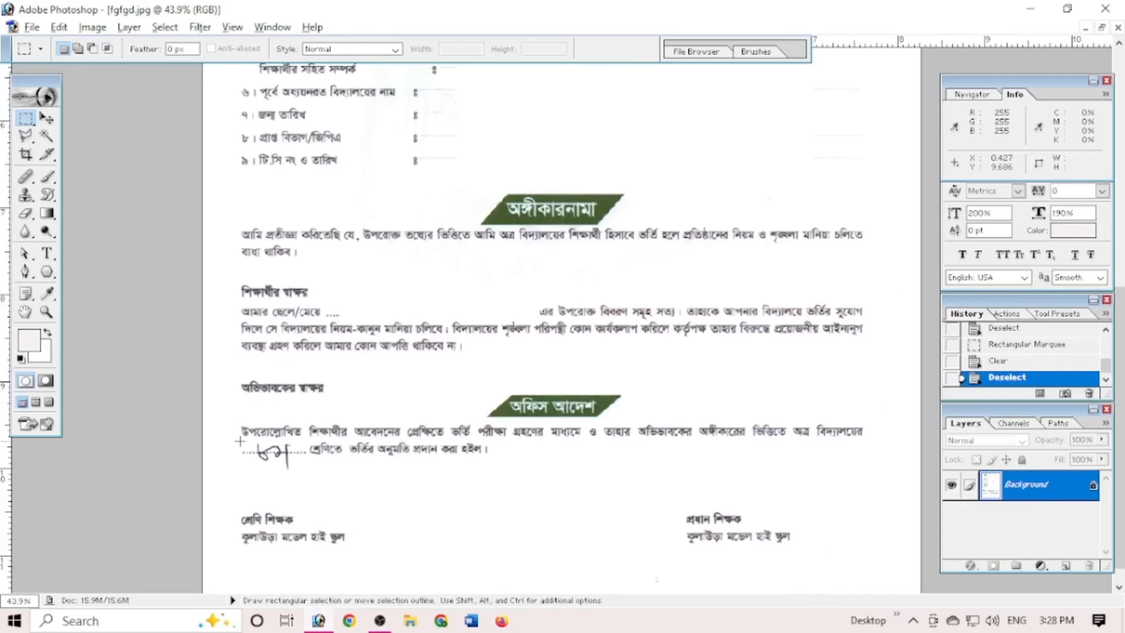
left_click_drag(240, 441, 305, 472)
key("Delete")
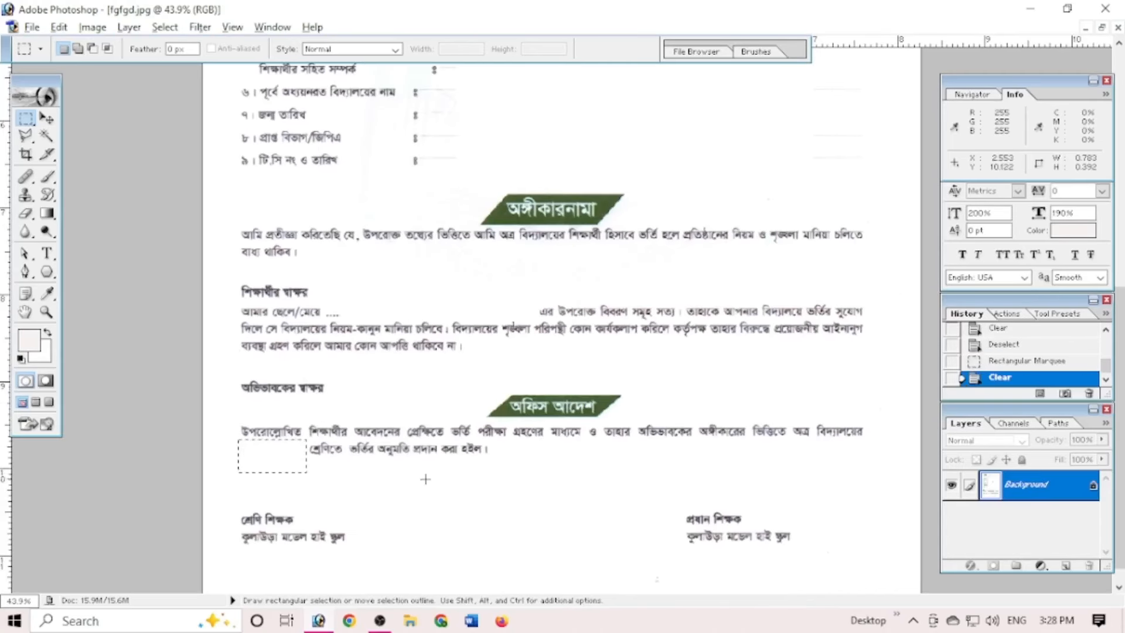
- Select a dotted-line strip about 2.52 by 0.06 in the student's name row, duplicate it into the father's occupation row, and deselect
scroll(434, 479, "up", 4)
scroll(433, 479, "up", 1)
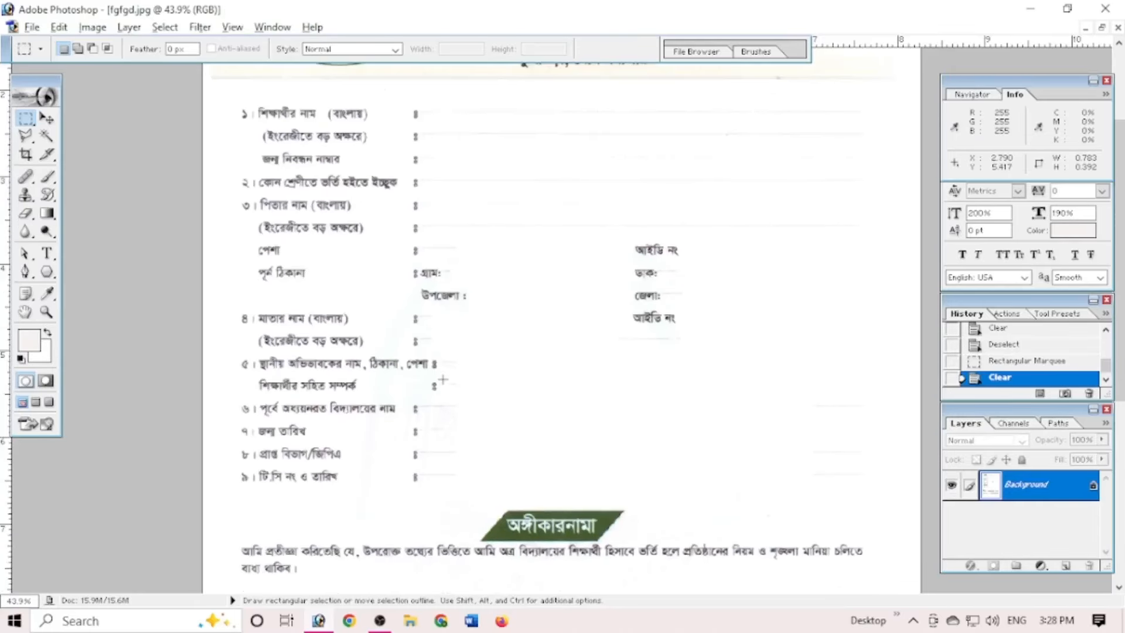
scroll(801, 341, "up", 2)
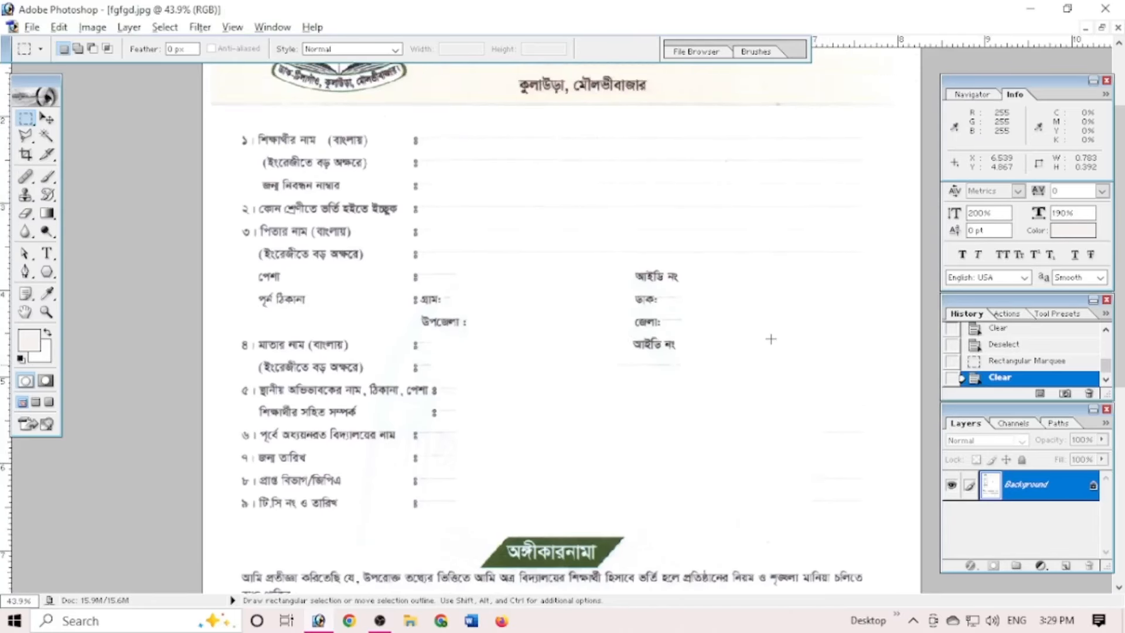
scroll(660, 251, "down", 1)
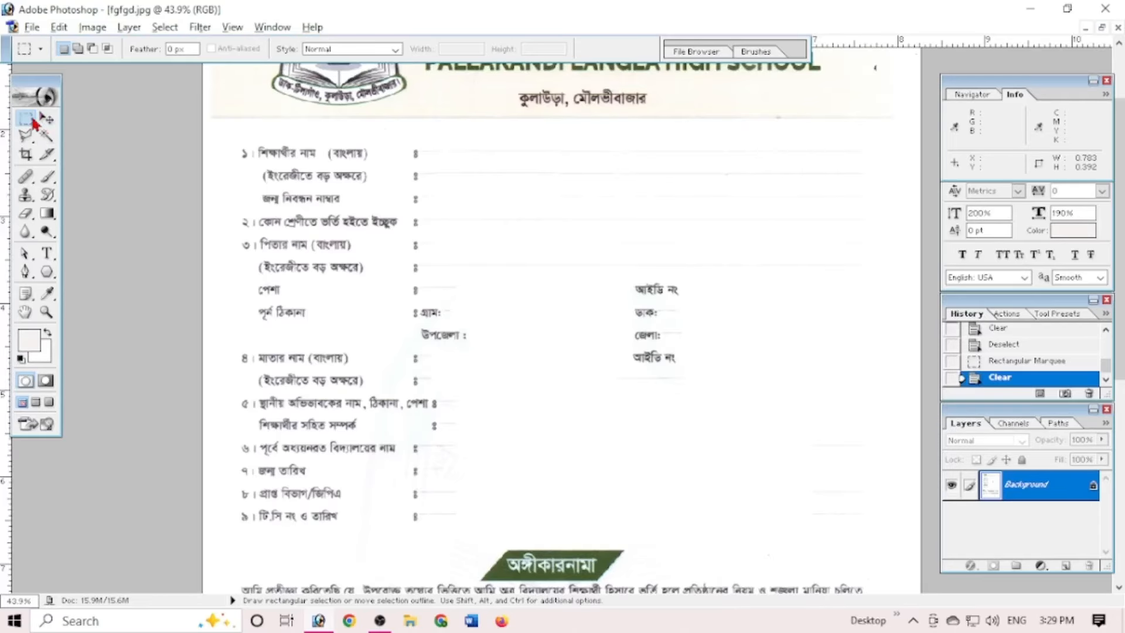
left_click(47, 254)
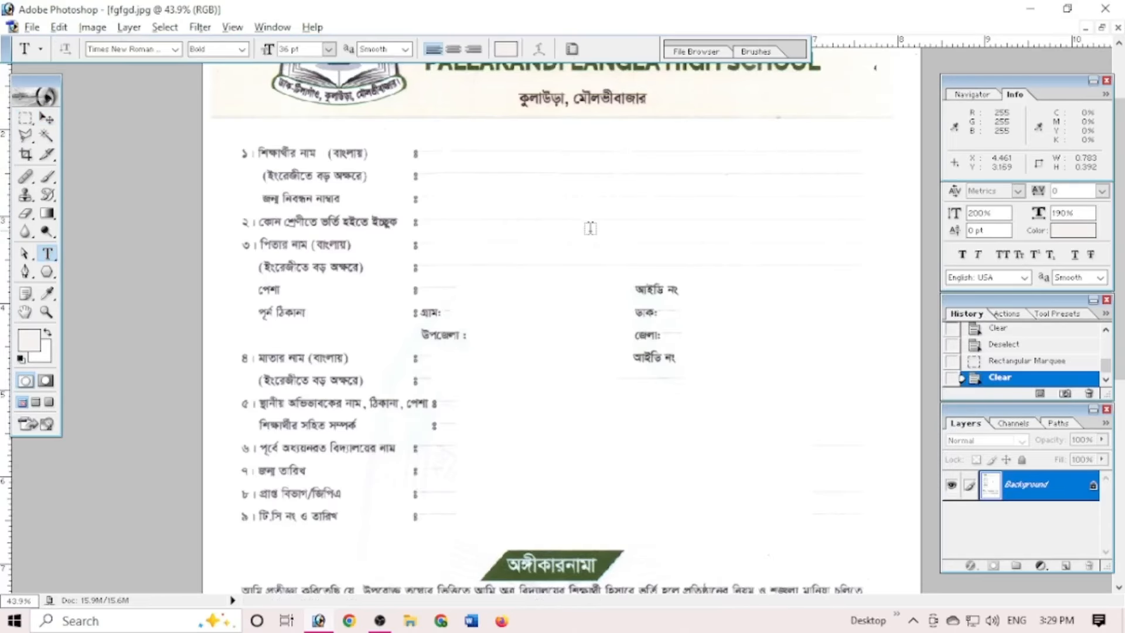
left_click(25, 120)
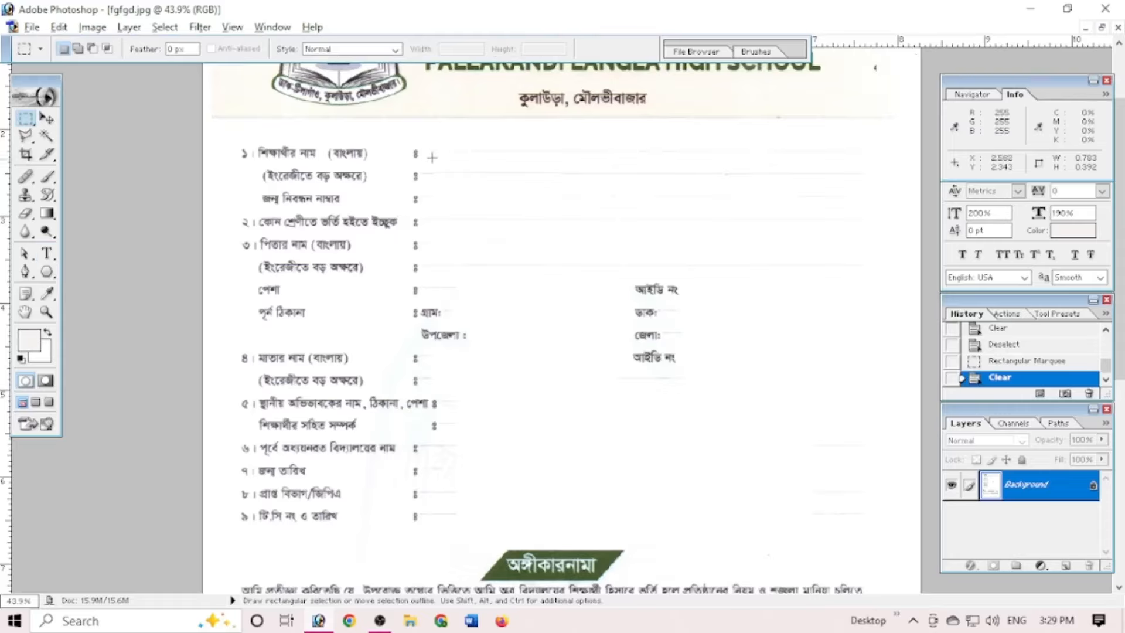
left_click_drag(444, 148, 665, 153)
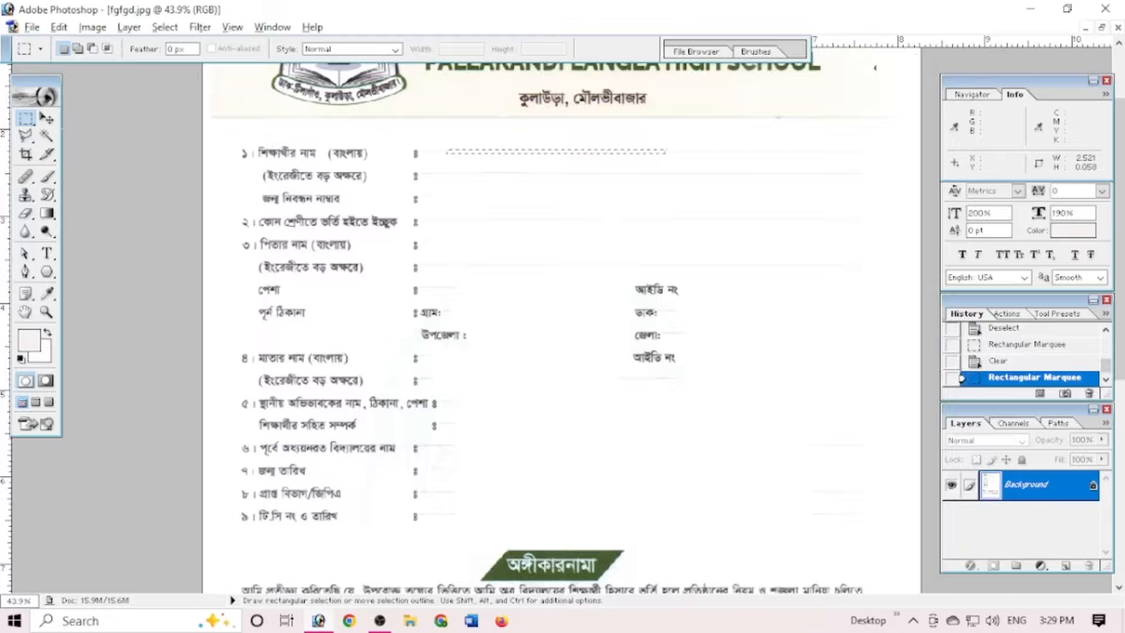
key("v")
left_click_drag(498, 157, 786, 296)
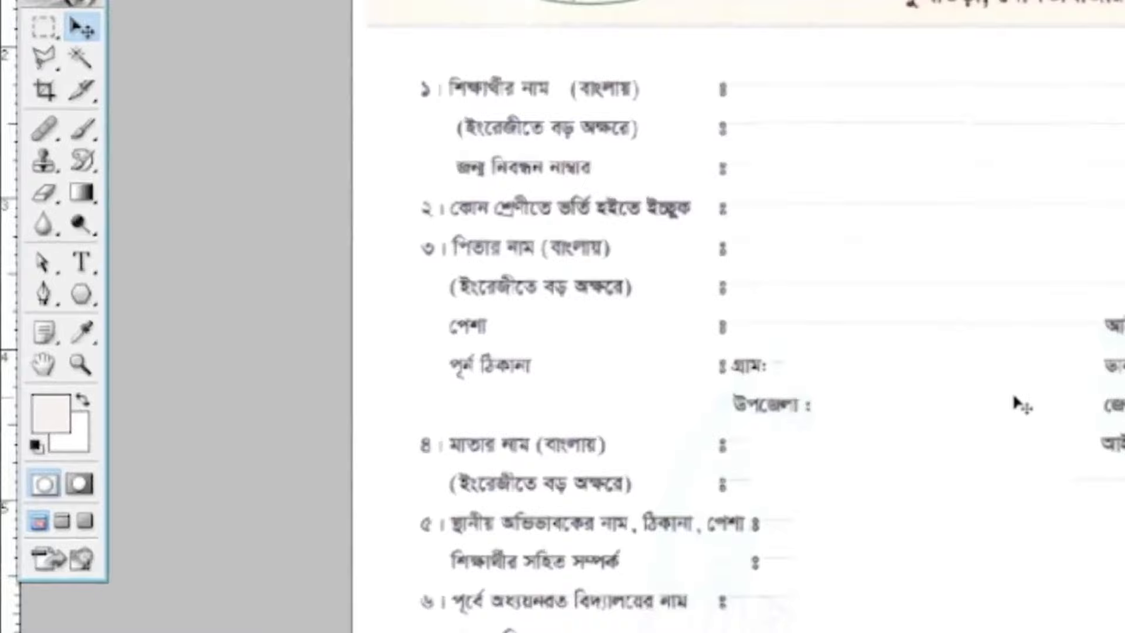
- Set the Type tool's text color to gray 8E8786 and enter a row of dots after the village label
left_click(81, 262)
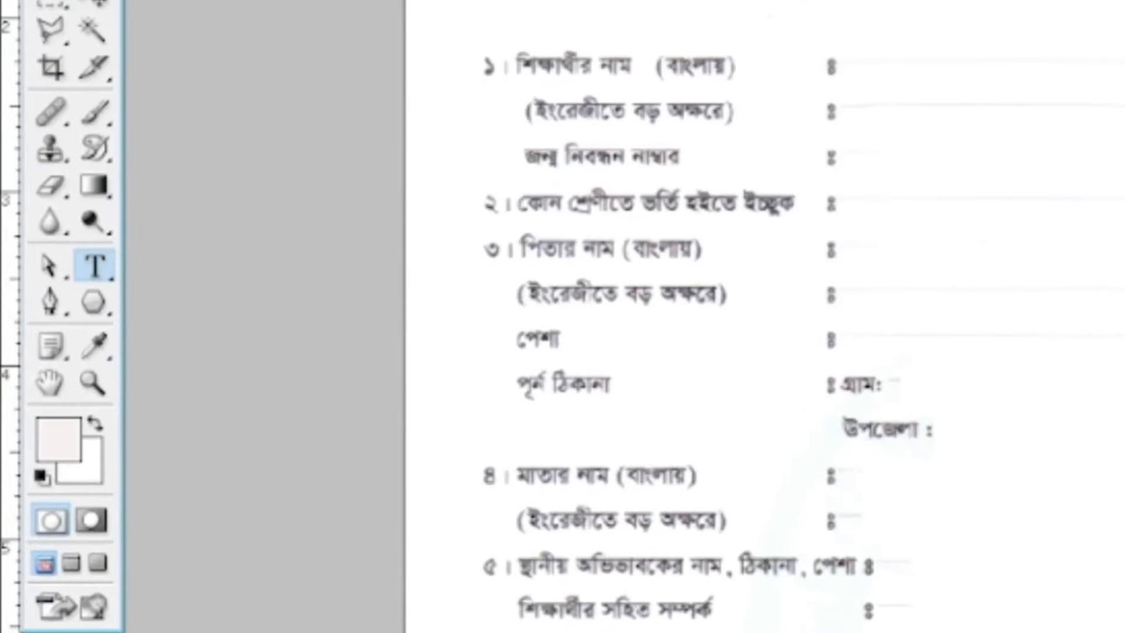
left_click(391, 49)
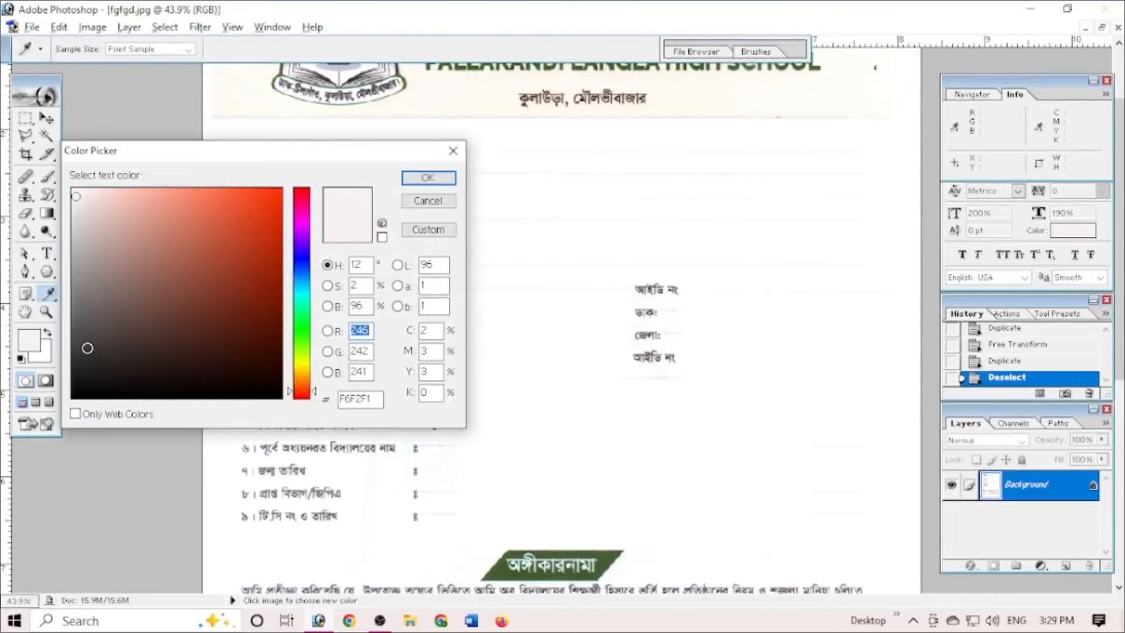
left_click_drag(96, 326, 84, 281)
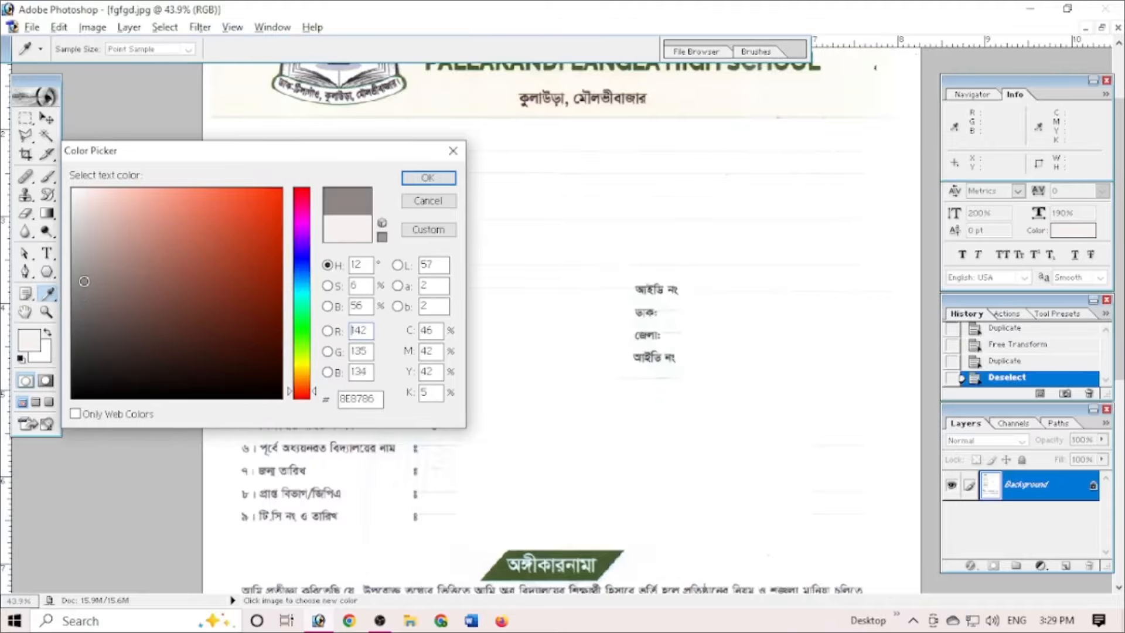
left_click(428, 179)
left_click(448, 315)
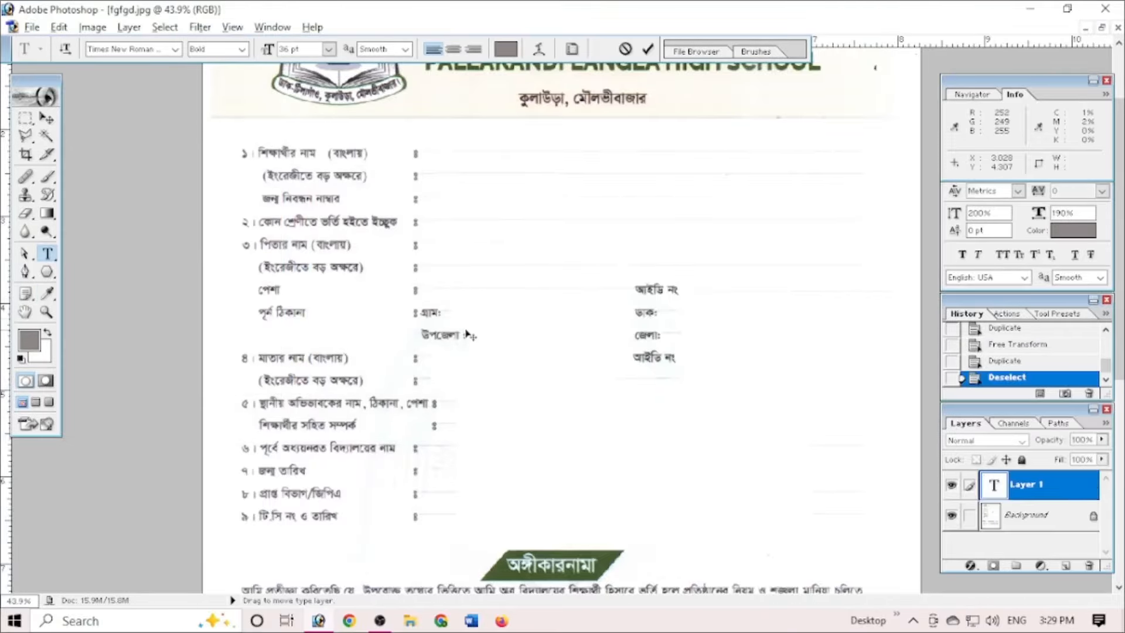
type(".....................")
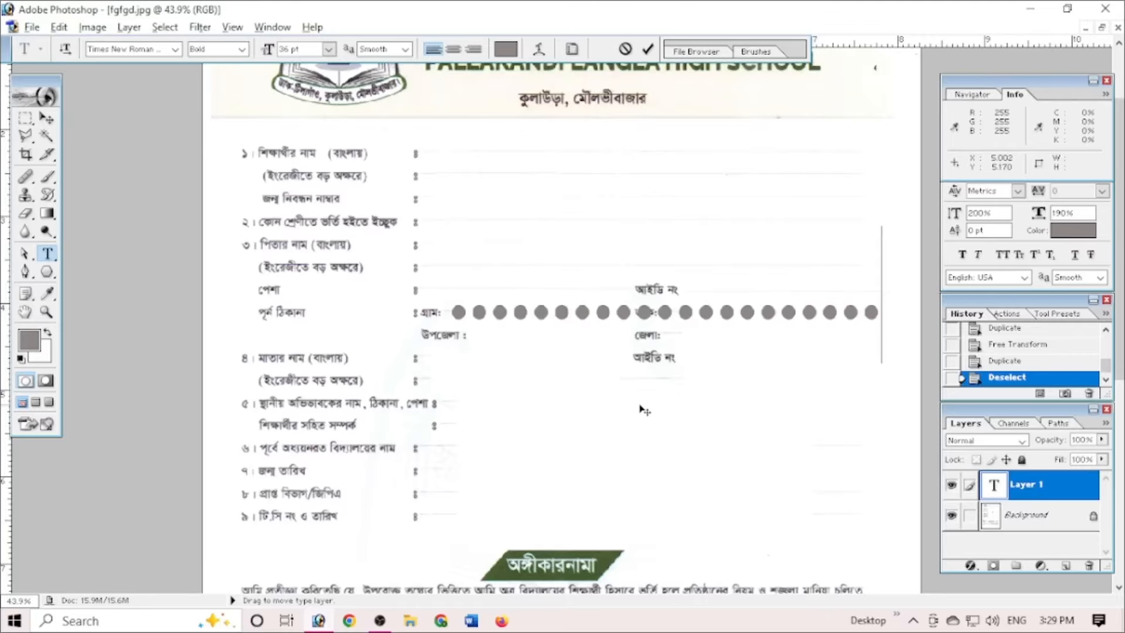
- Set the dots' font size to 4 pt, extend the dotted line up to the post office label, and commit the text
key("ctrl+a")
double_click(287, 50)
type("6")
key("Return")
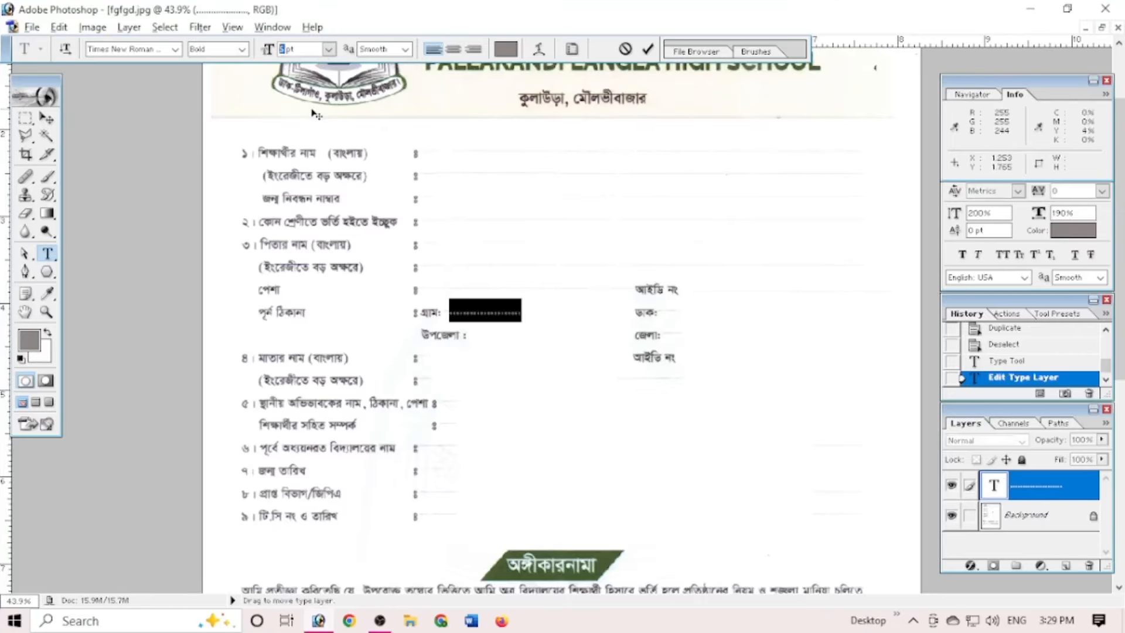
type("4")
key("Return")
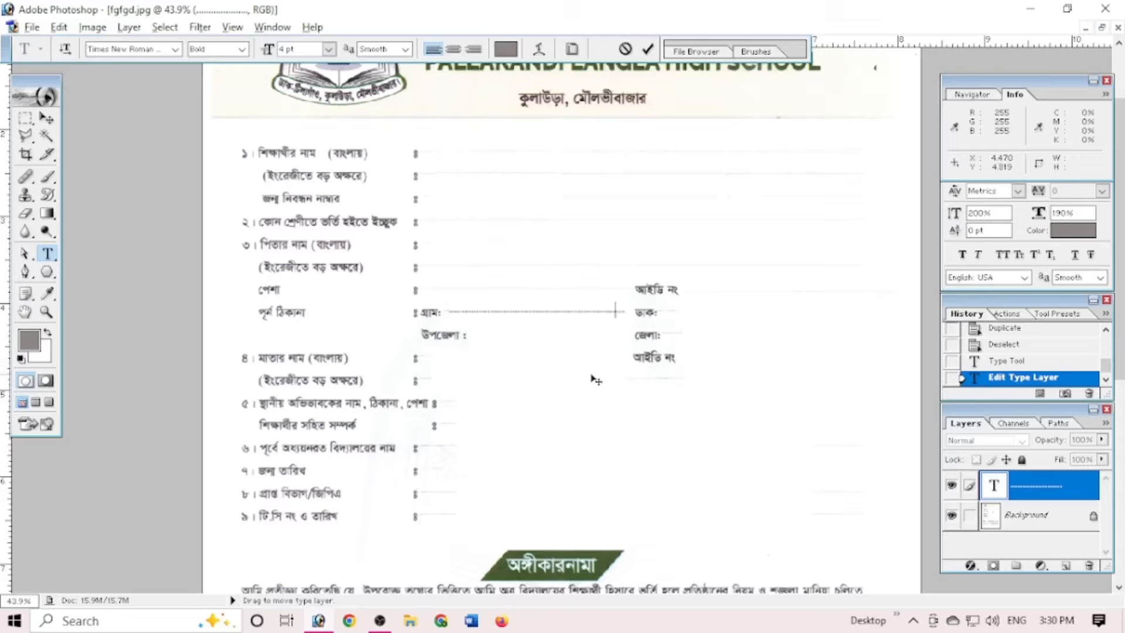
left_click(647, 49)
left_click(539, 316)
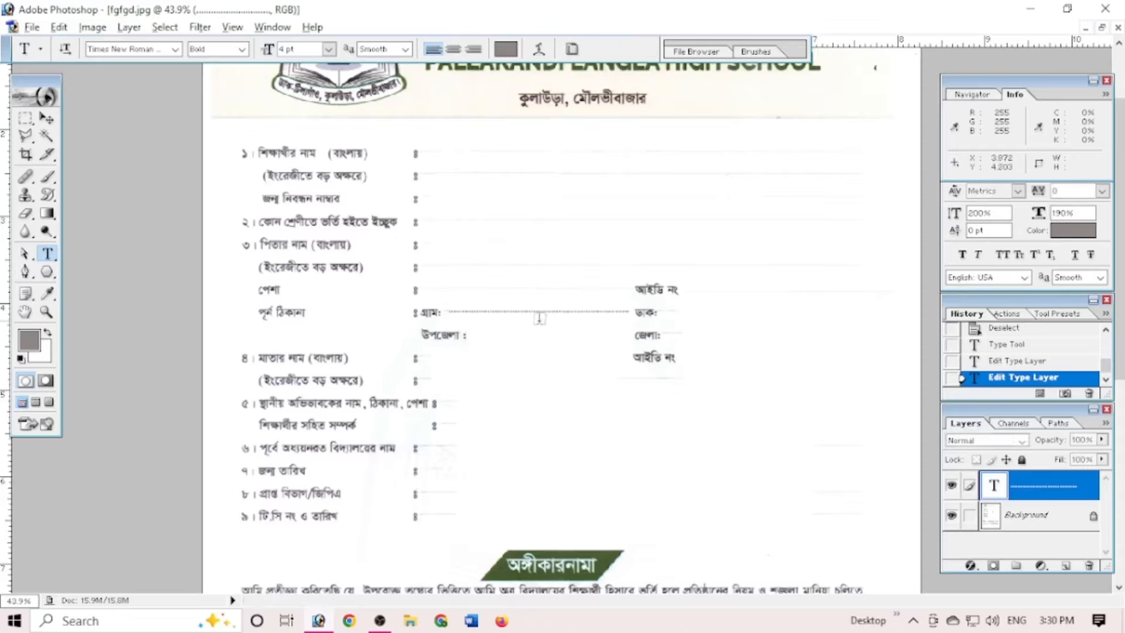
left_click(657, 66)
left_click(625, 49)
left_click(628, 339)
left_click(625, 49)
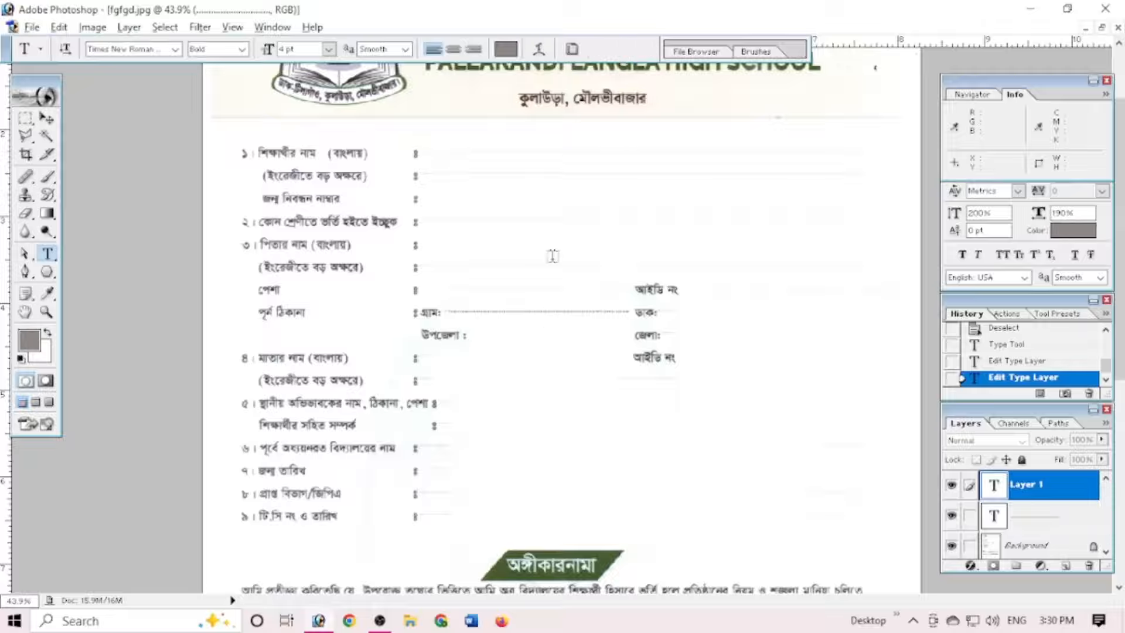
- Copy the village row's dotted line, paste it as a new text layer after the post office label, and commit it
double_click(566, 323)
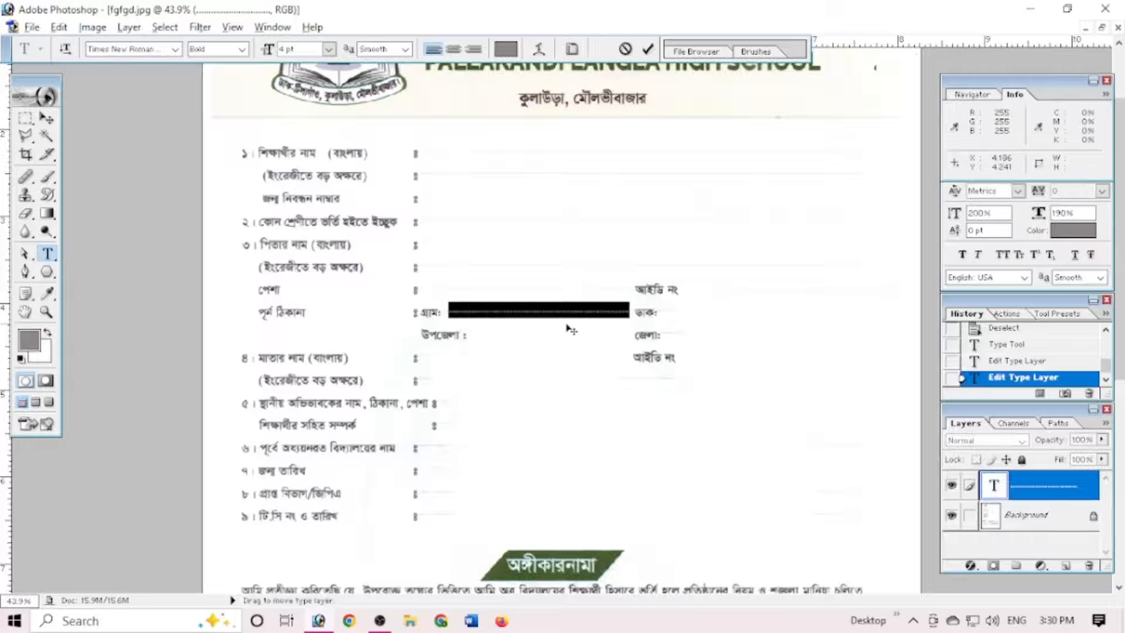
left_click(653, 51)
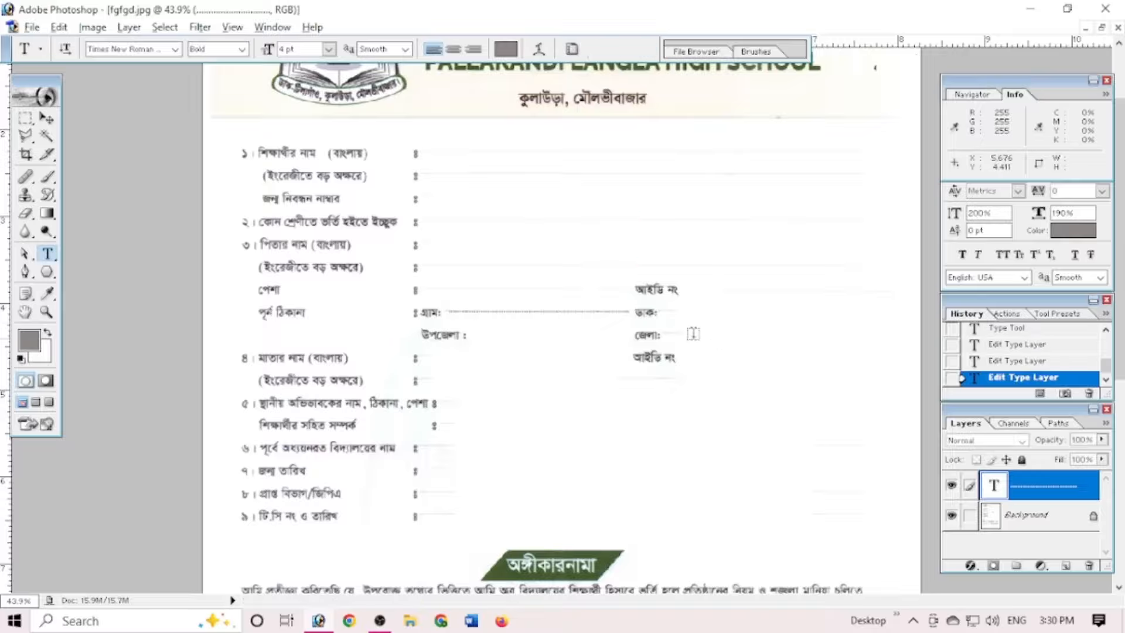
left_click(683, 309)
key("ctrl+v")
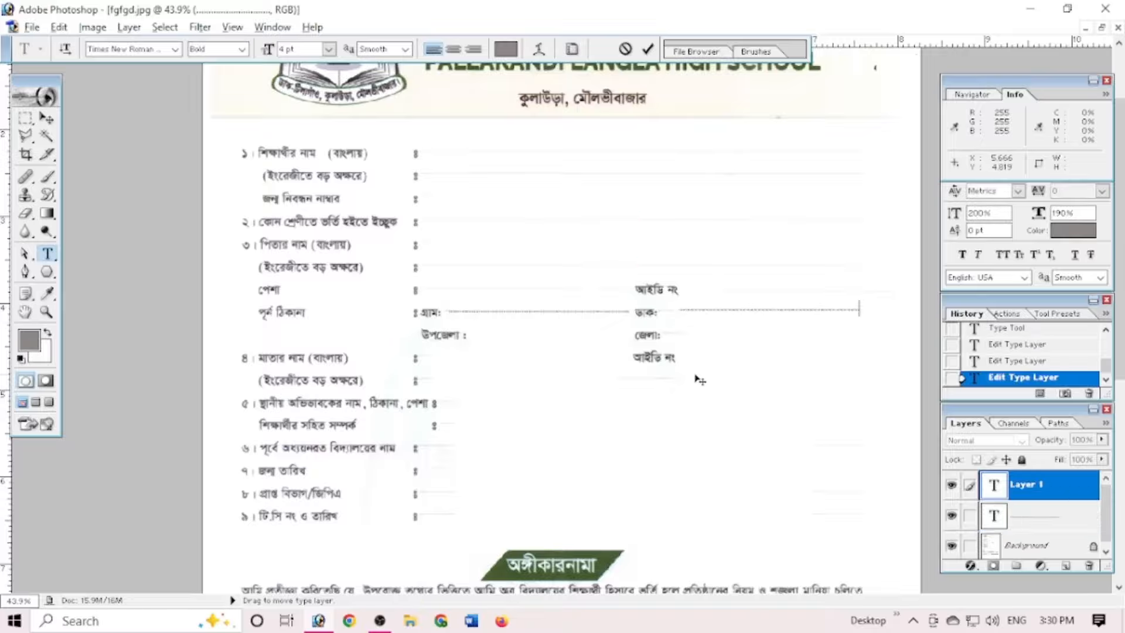
left_click(648, 50)
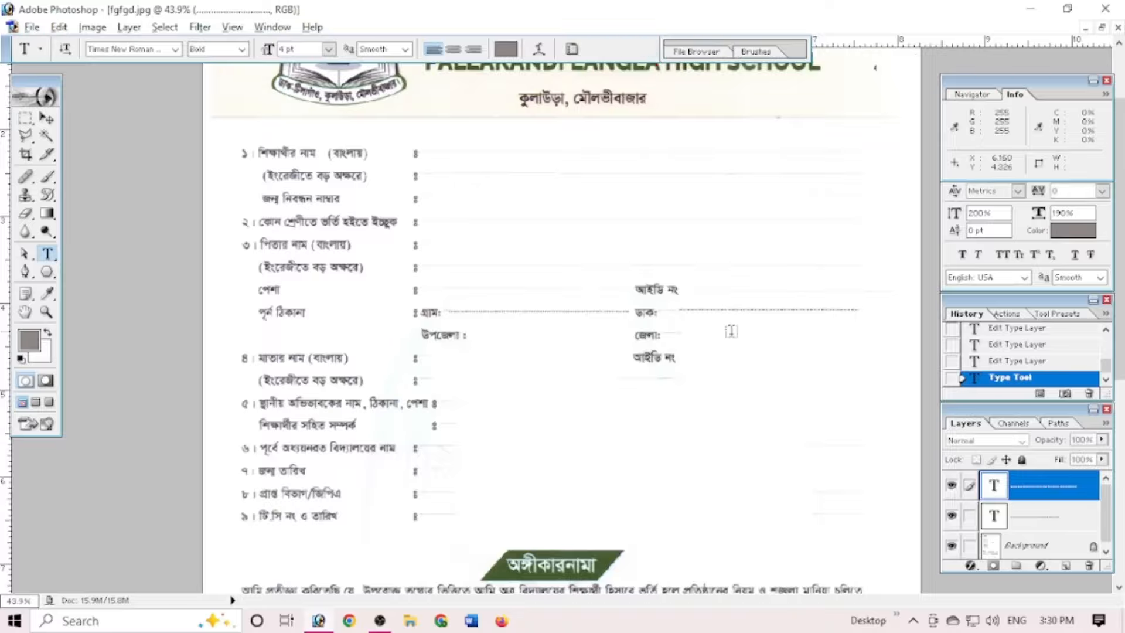
- Paste dotted lines after the district, upazila, mother's name and mother's ID labels, plus a full-width one in her English name row
left_click(697, 346)
key("ctrl+v")
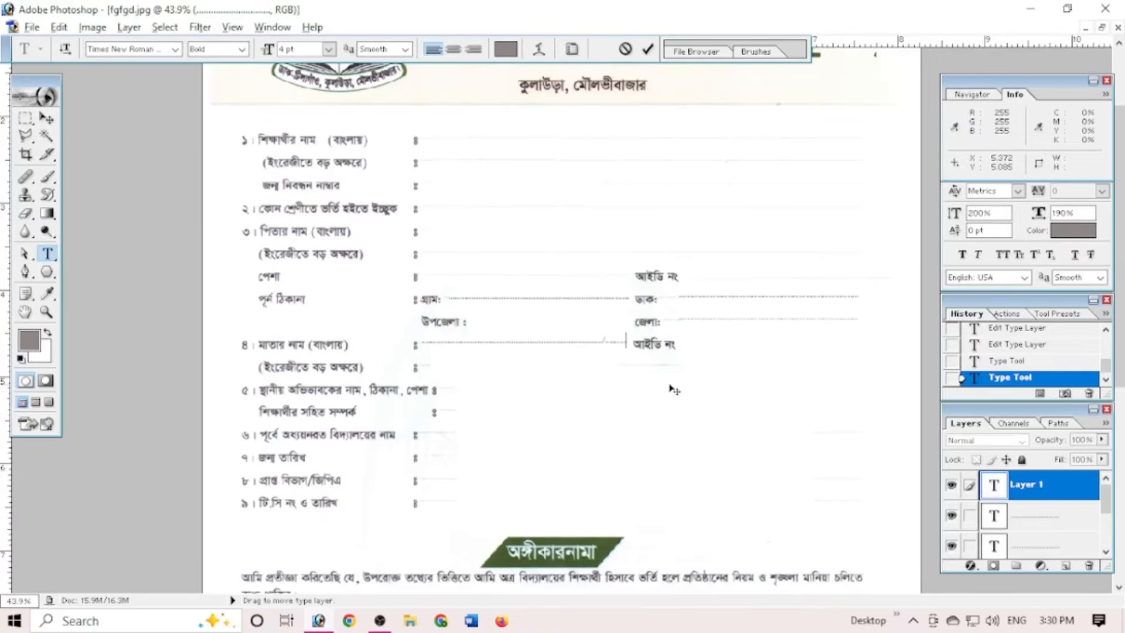
left_click(460, 366)
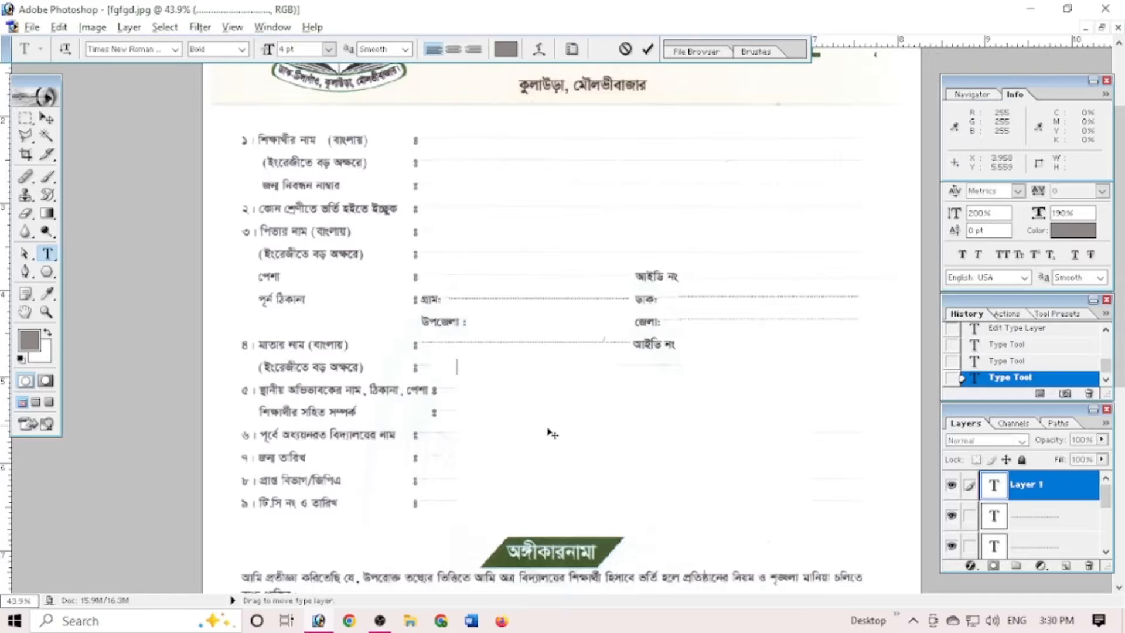
key("ctrl+v")
left_click_drag(516, 457, 494, 456)
left_click(647, 49)
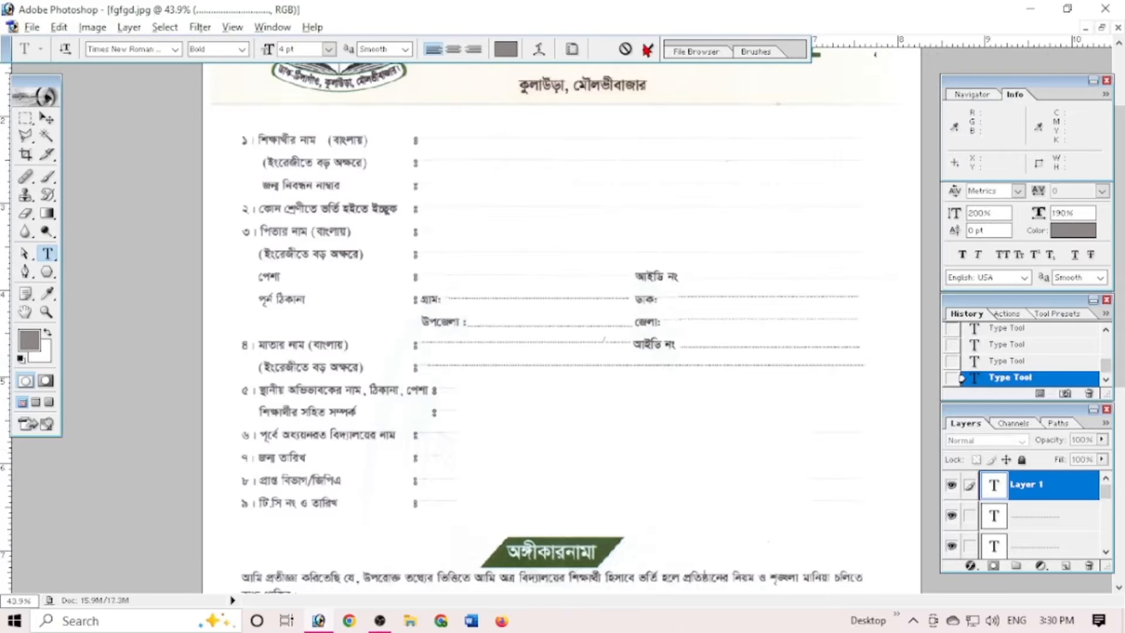
- Copy the full-width dotted line from the mother's English name row and paste it into both local guardian rows
left_click(640, 389)
key("ctrl+a")
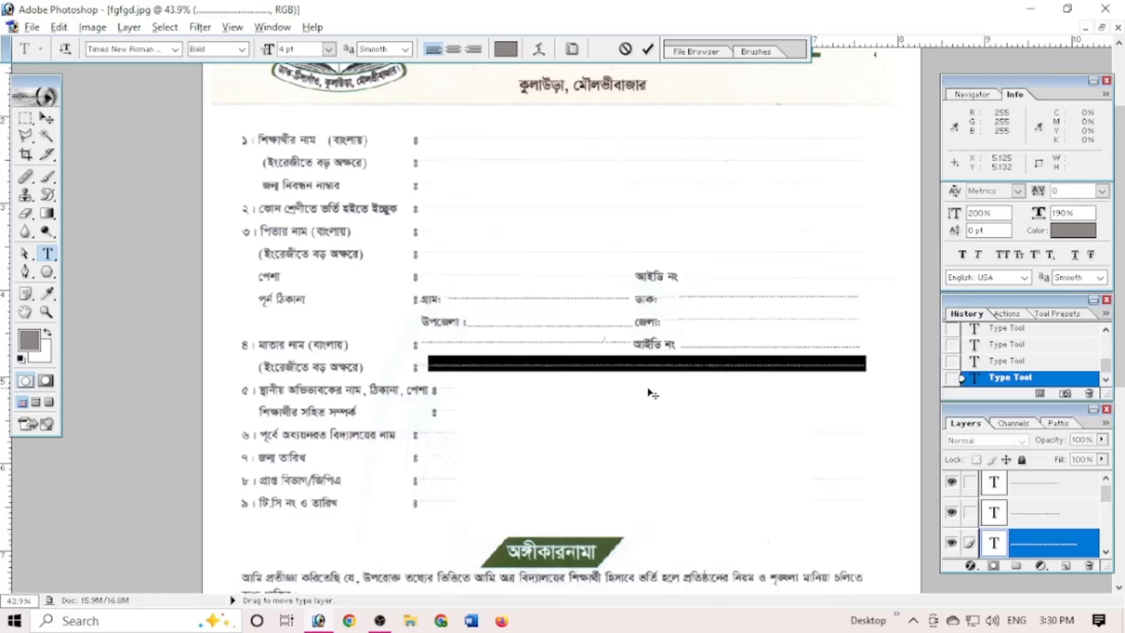
left_click(647, 49)
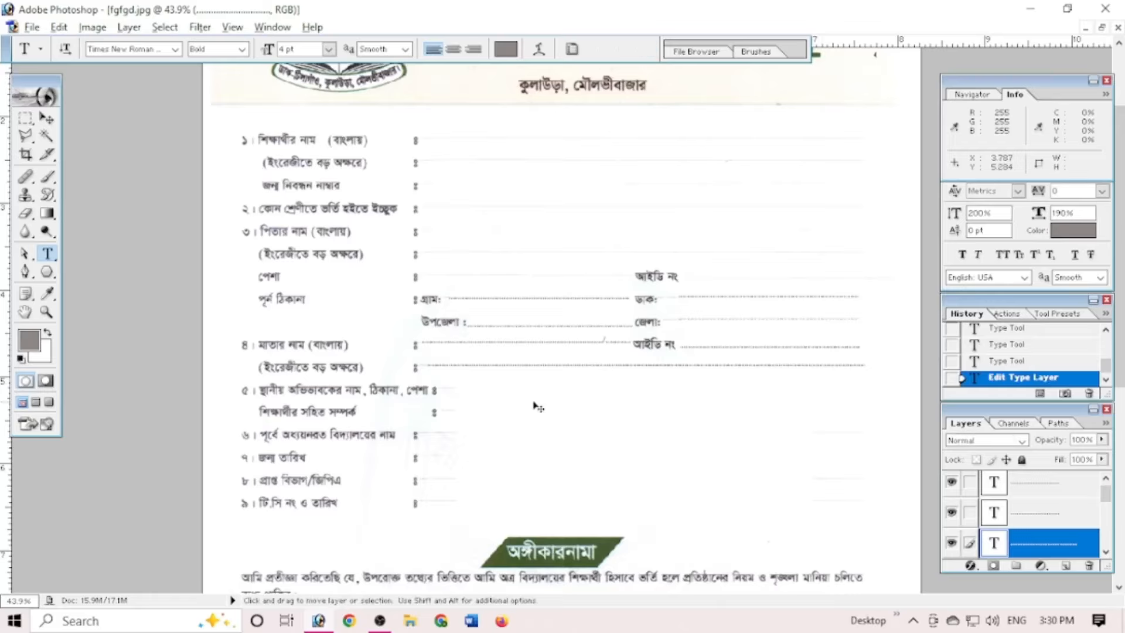
left_click(573, 454)
key("ctrl+v")
left_click_drag(572, 469, 515, 472)
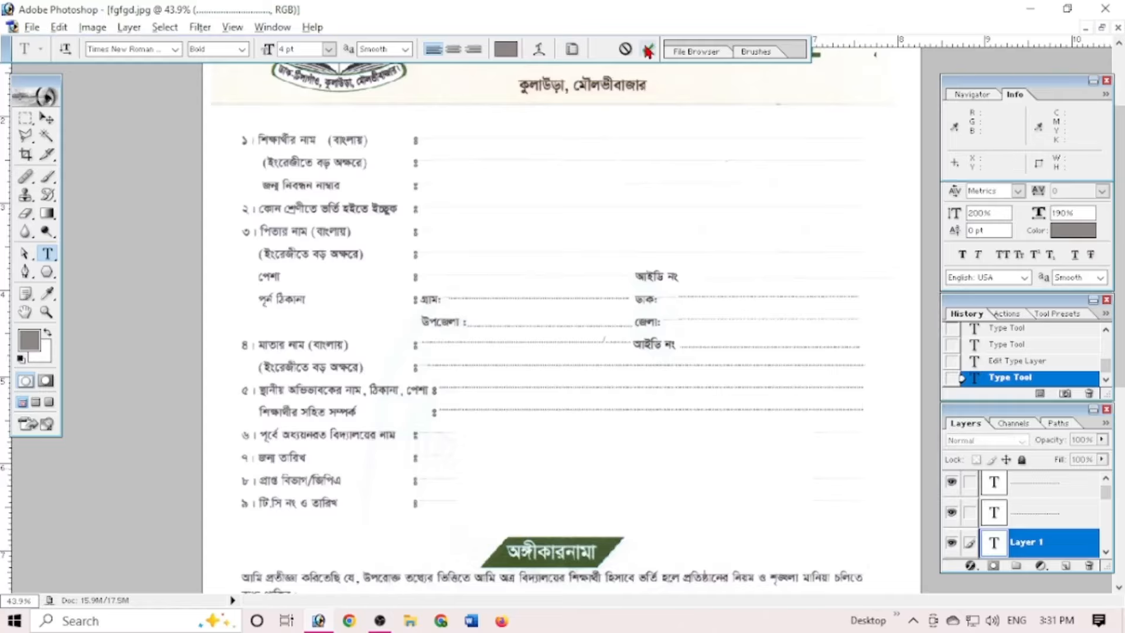
left_click(648, 49)
- Add dotted lines to numbered rows 6 to 9, the declaration's name gap and the office order's class gap, committing the text
left_click(498, 455)
key("ctrl+v")
left_click_drag(561, 495, 507, 471)
scroll(423, 388, "down", 8)
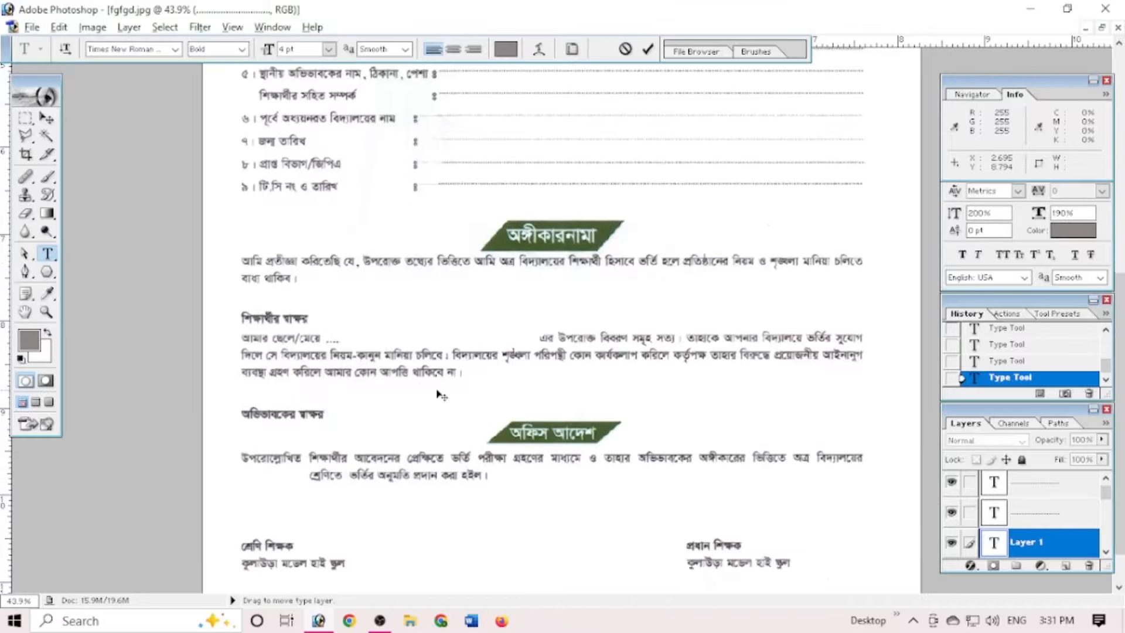
scroll(406, 470, "down", 1)
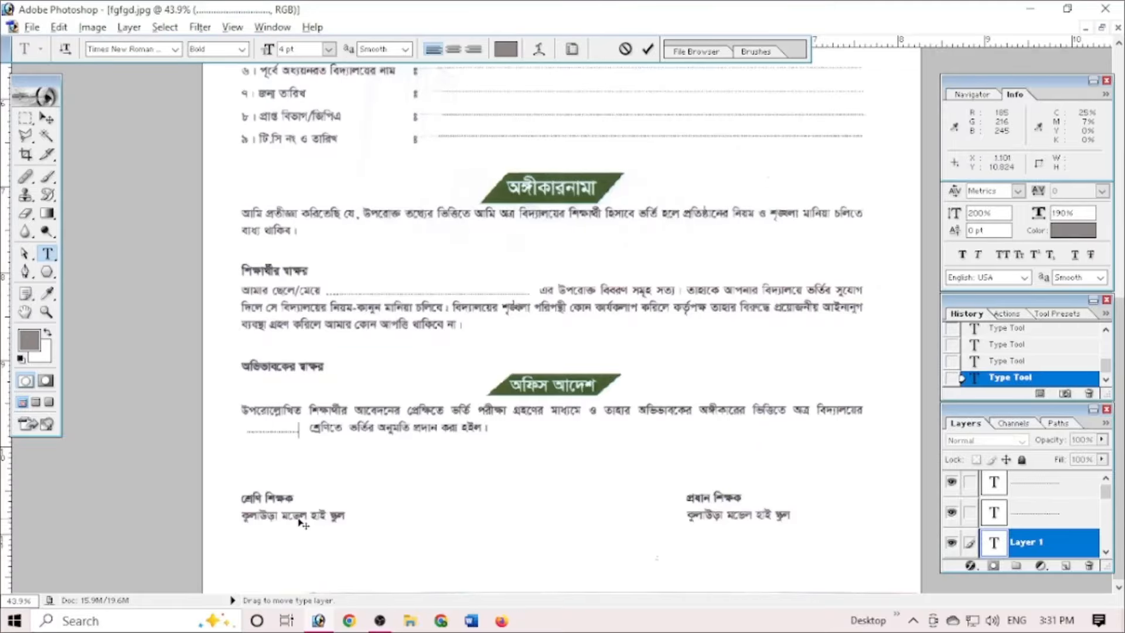
left_click(647, 49)
key("ctrl+minus")
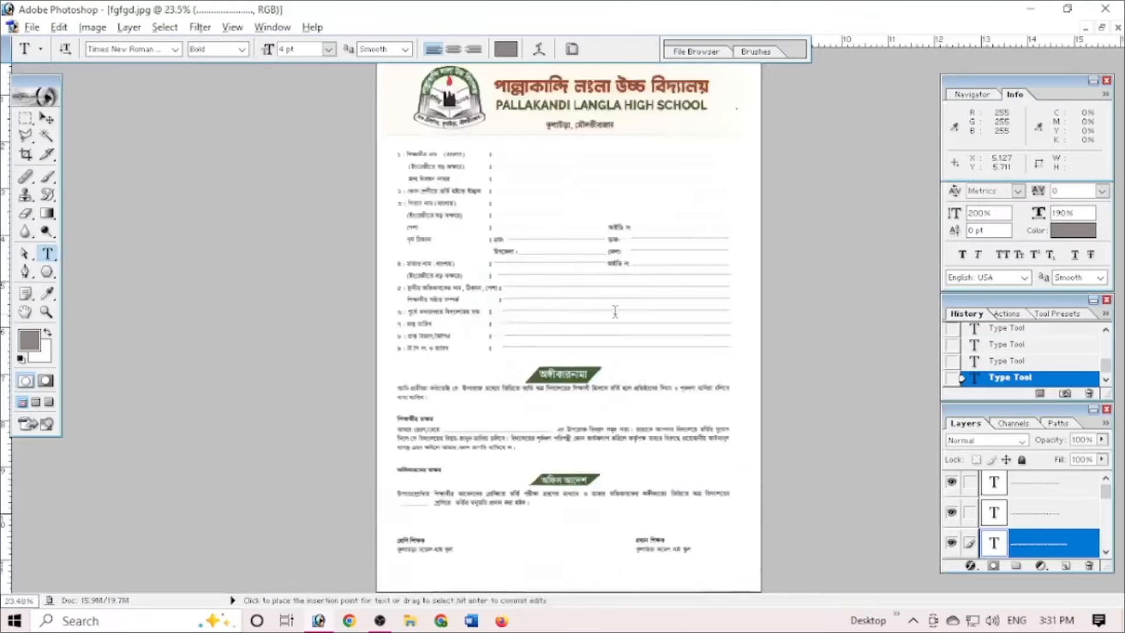
key("ctrl+plus")
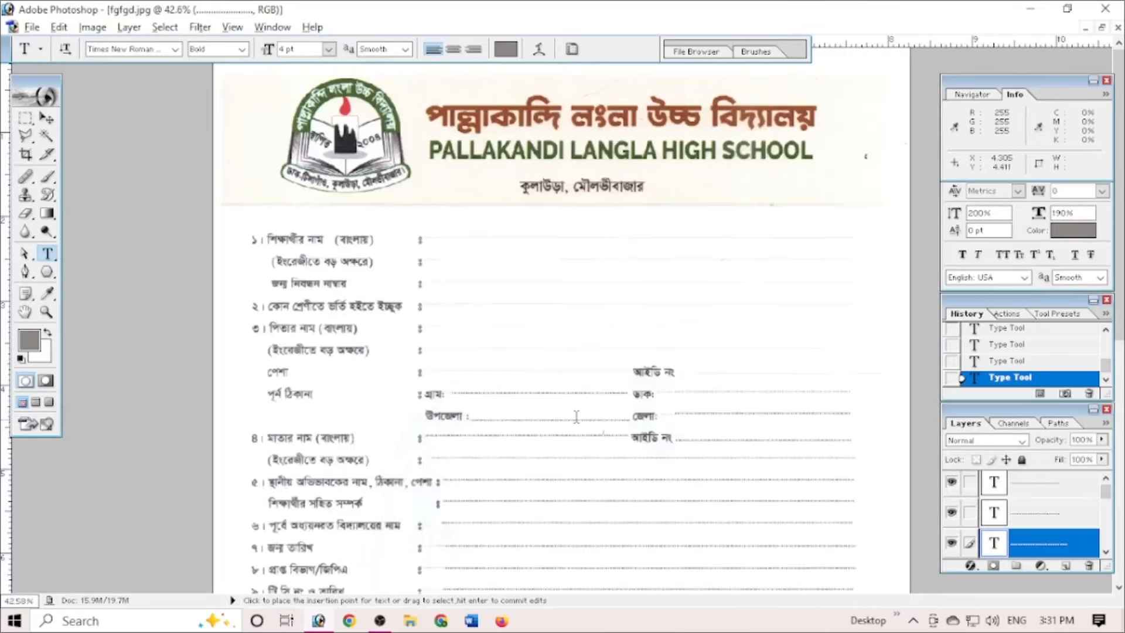
key("ctrl+minus")
scroll(1101, 538, "down", 3)
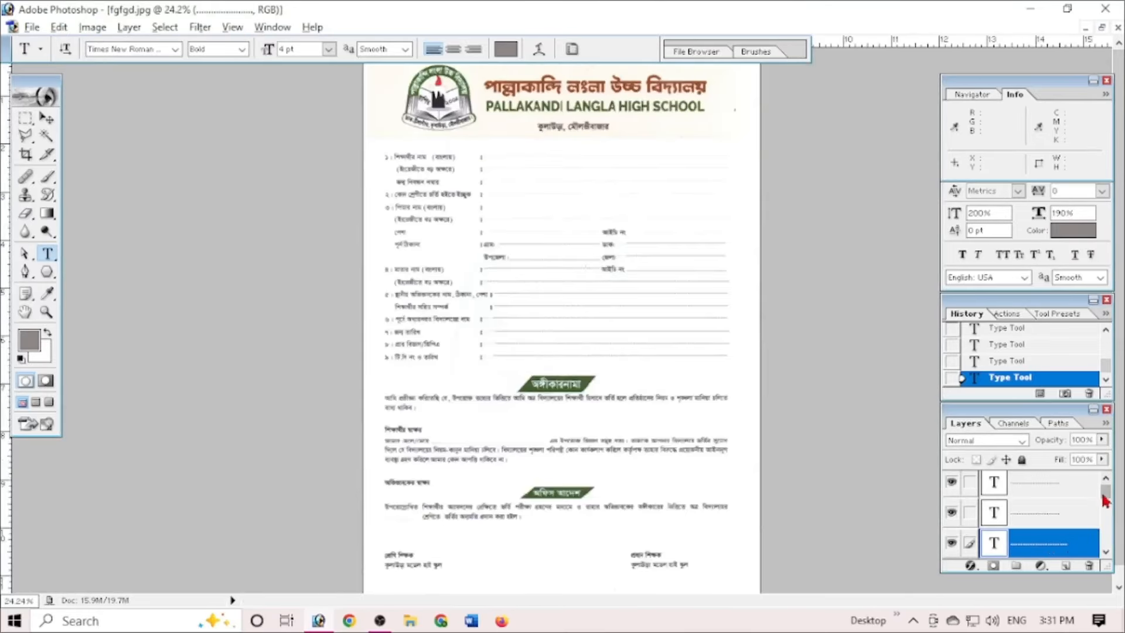
- Darken the scanned form's Background layer with Levels by raising the shadow input level
scroll(1103, 543, "down", 2)
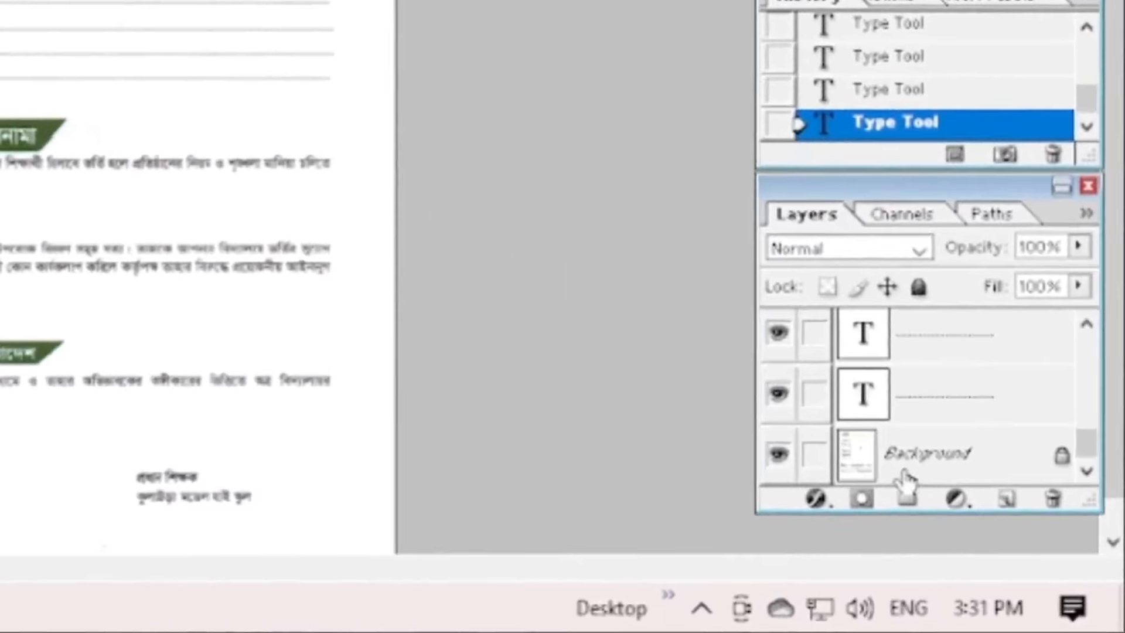
left_click(917, 469)
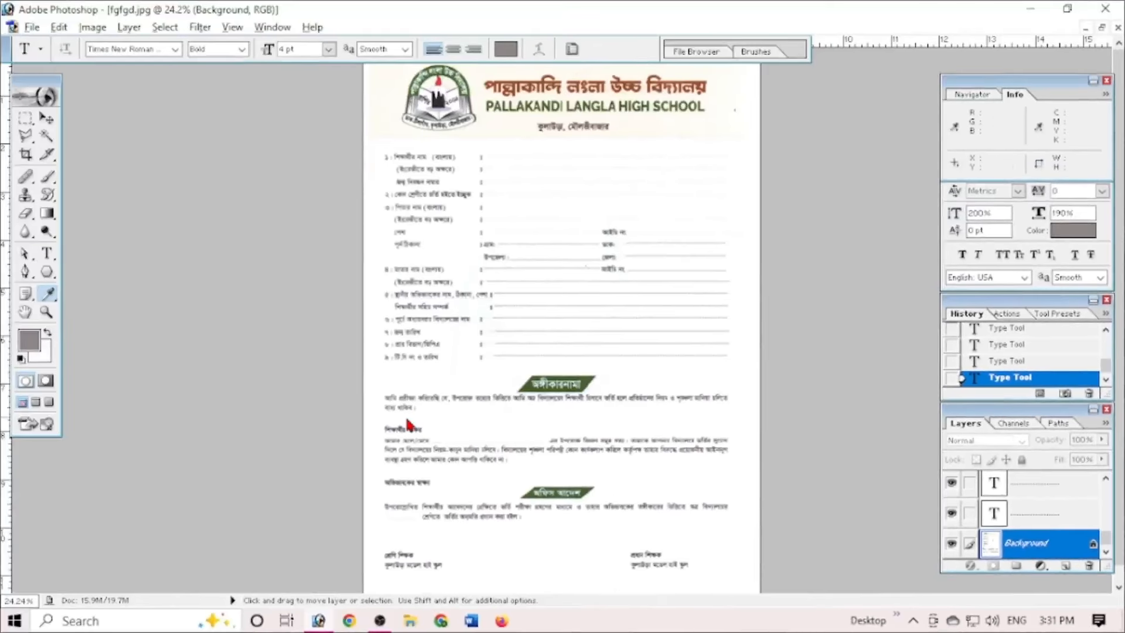
key("ctrl+l")
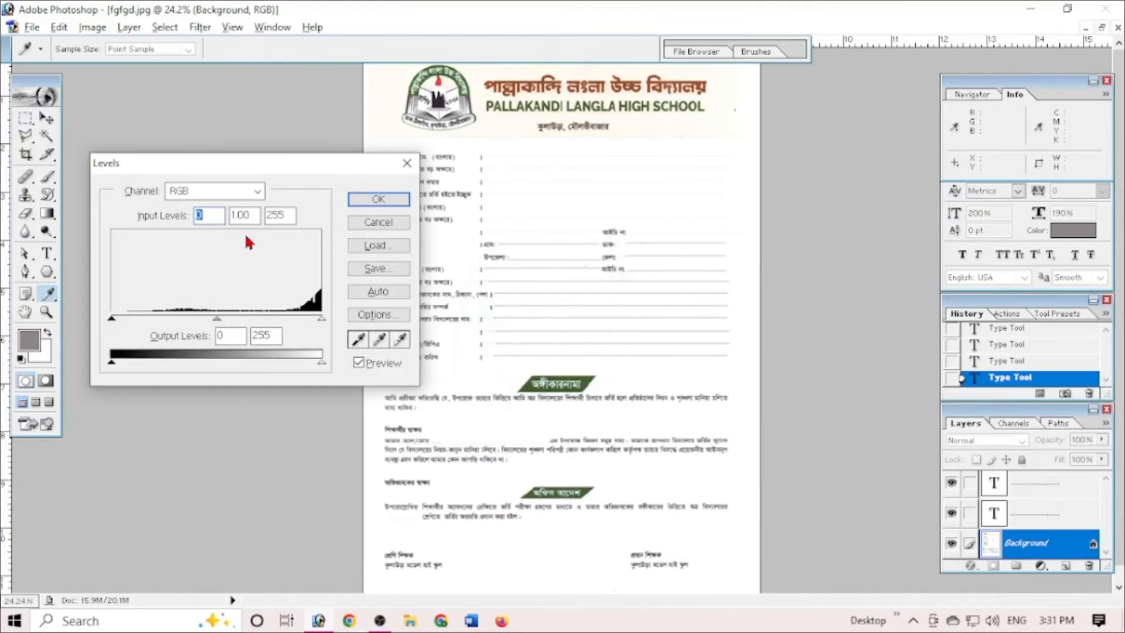
mouse_move(201, 173)
left_mouse_down()
mouse_move(221, 181)
mouse_move(208, 166)
left_mouse_up()
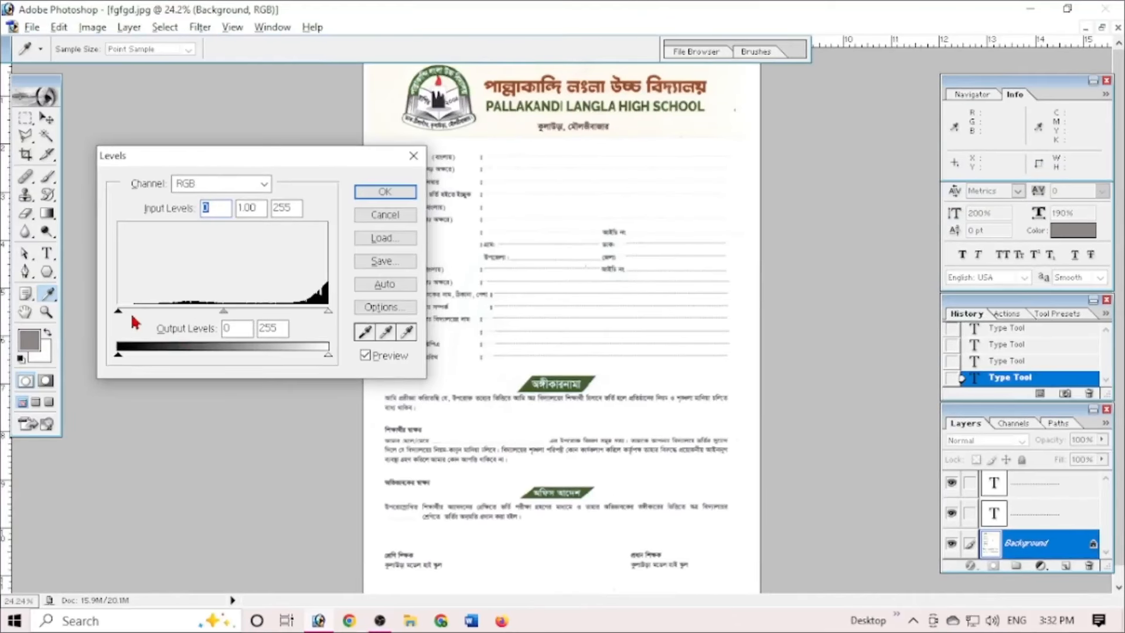
left_click_drag(124, 317, 160, 334)
left_click(385, 192)
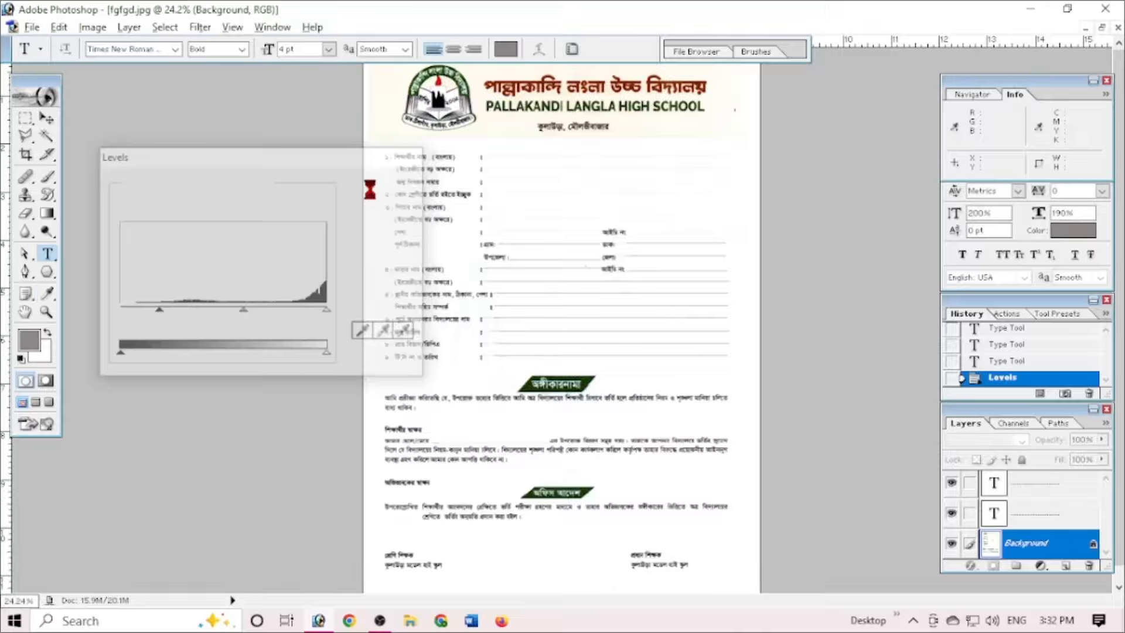
- Select the school emblem in the form's header with a rectangular marquee
key("ctrl+minus")
key("ctrl+0")
scroll(636, 354, "up", 3)
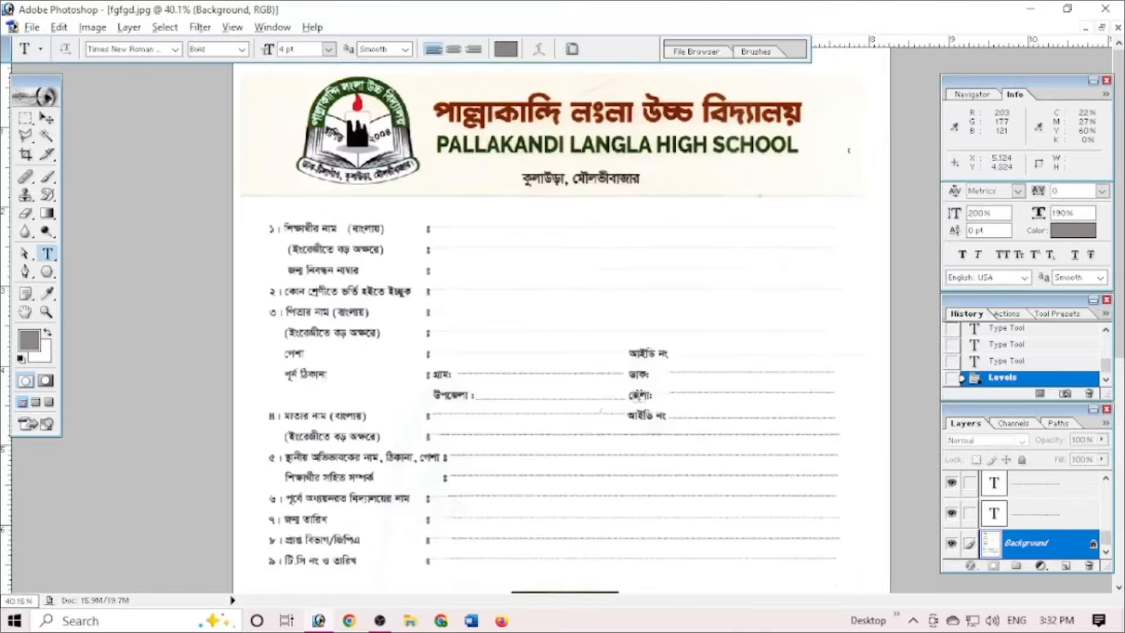
scroll(611, 387, "down", 3)
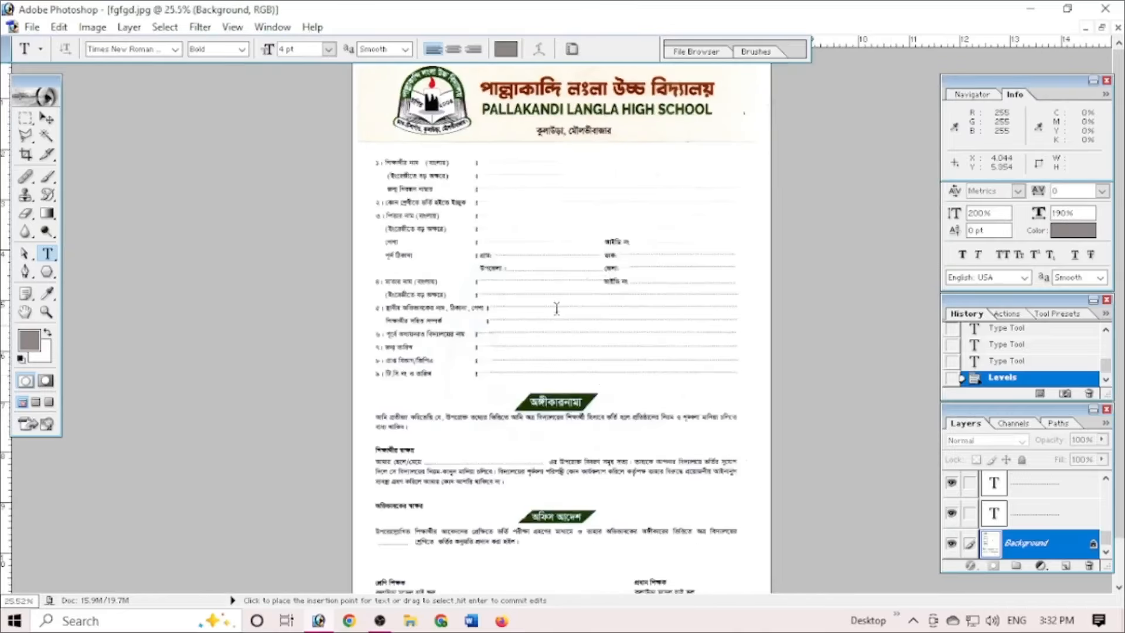
scroll(550, 349, "down", 1)
scroll(502, 344, "up", 5)
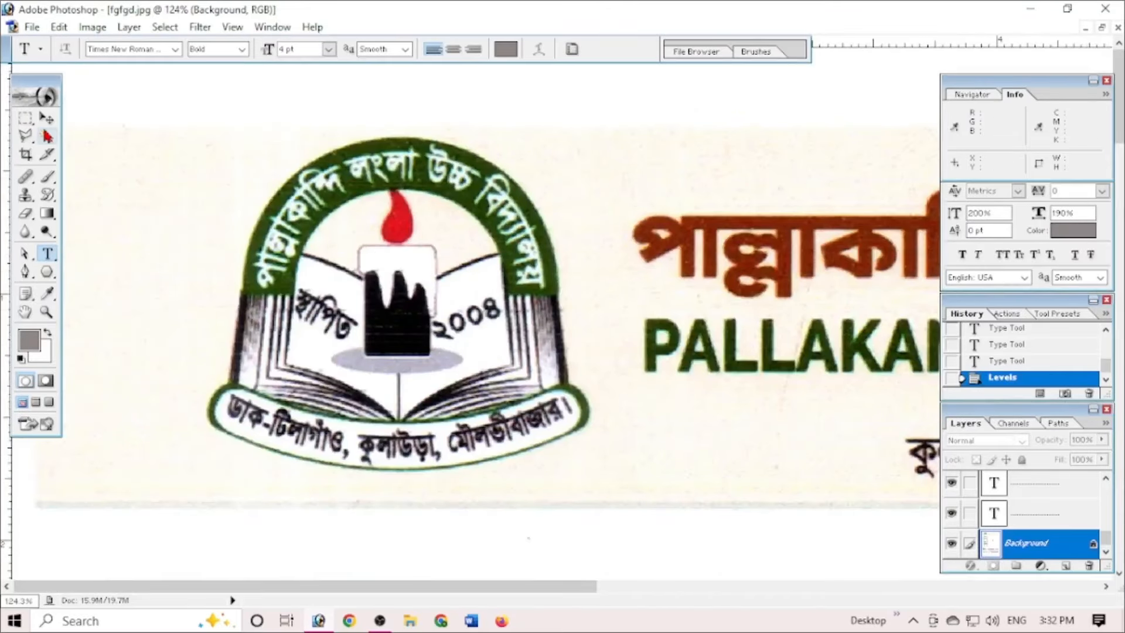
key("m")
left_click_drag(172, 111, 426, 367)
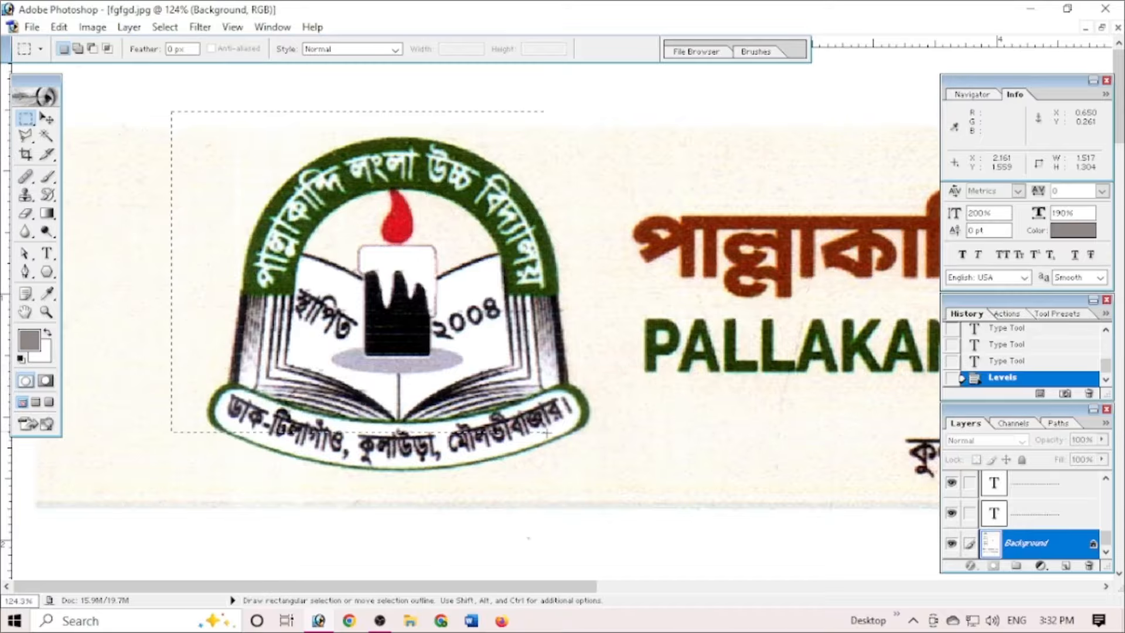
left_click_drag(546, 434, 620, 491)
key("ctrl+0")
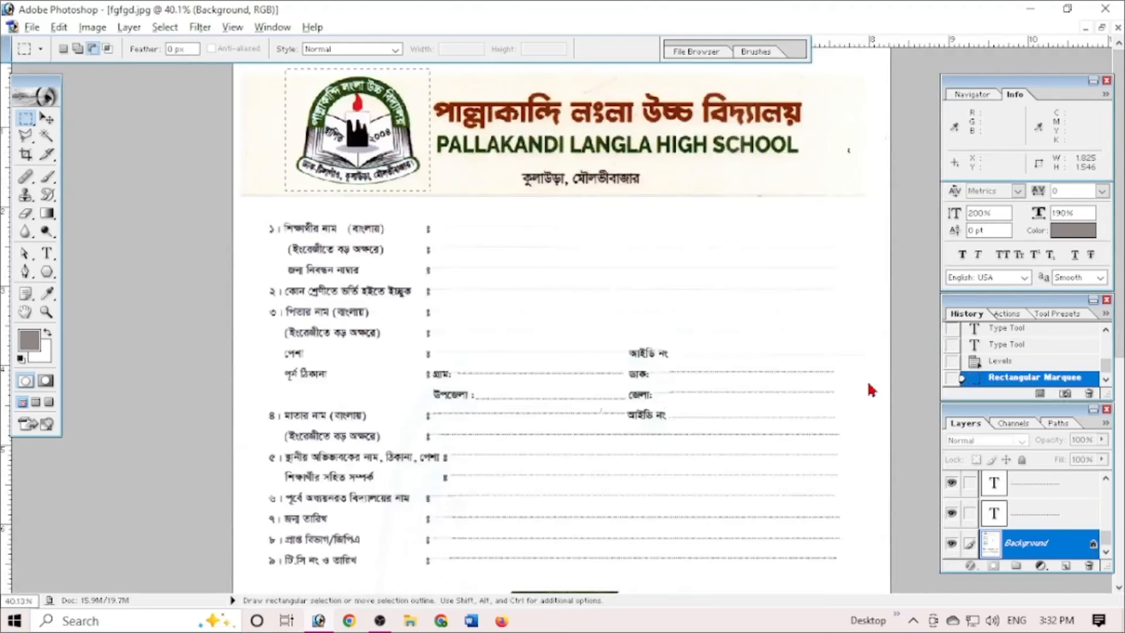
- Create a white 1920 x 1080 pixel RGB document at 72 pixels/inch and copy the selected emblem into its middle
key("ctrl+n")
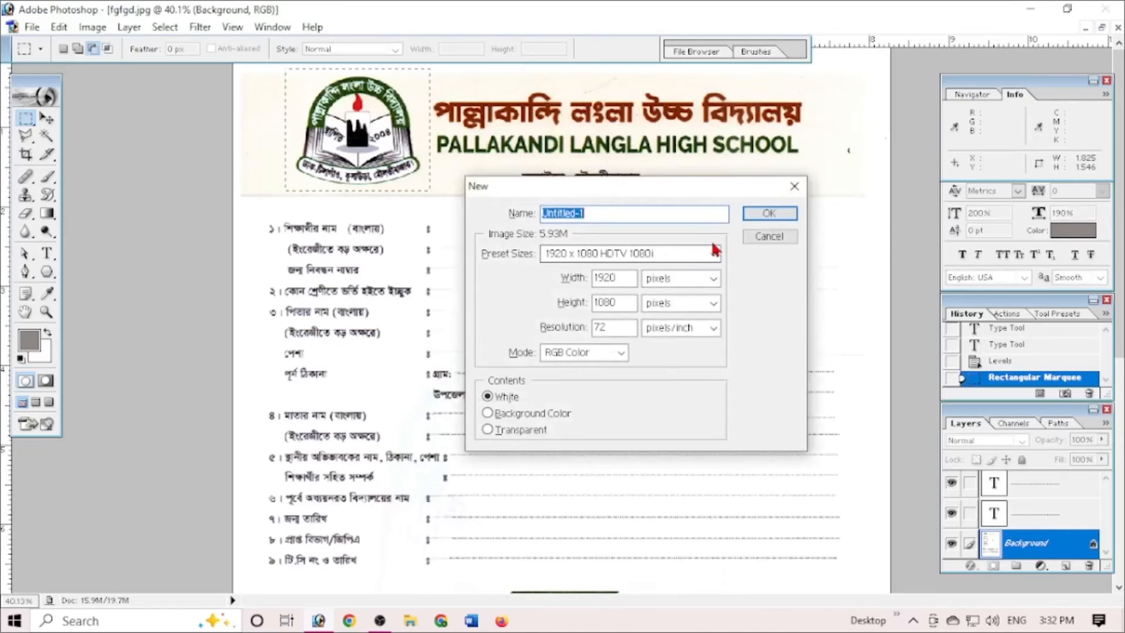
left_click(771, 215)
left_click_drag(252, 98, 531, 109)
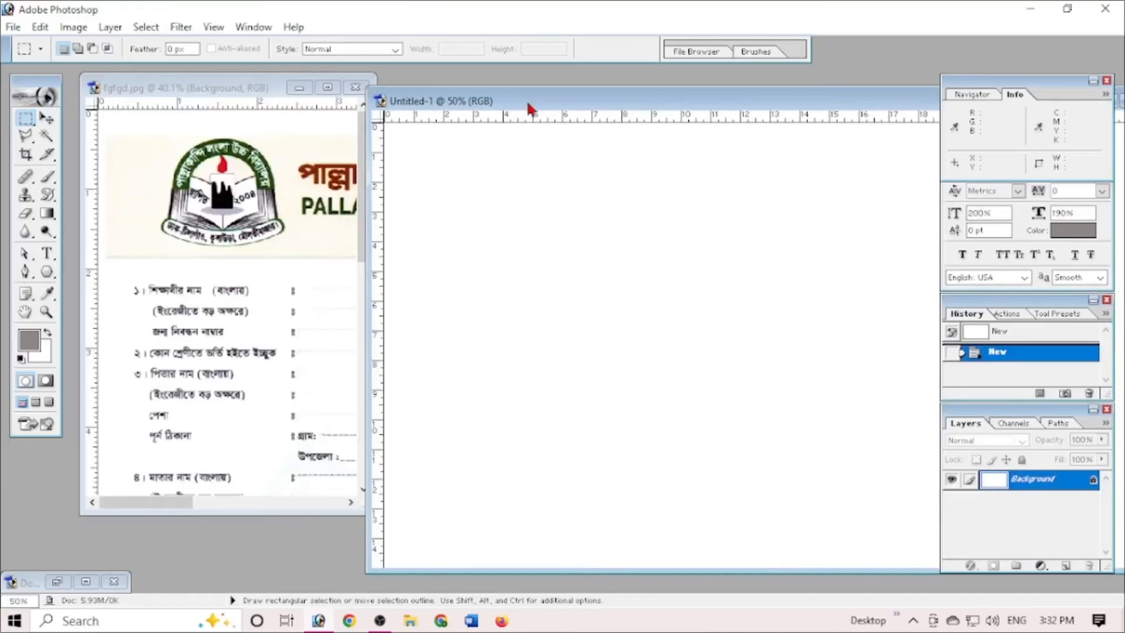
left_click(47, 118)
left_click(232, 201)
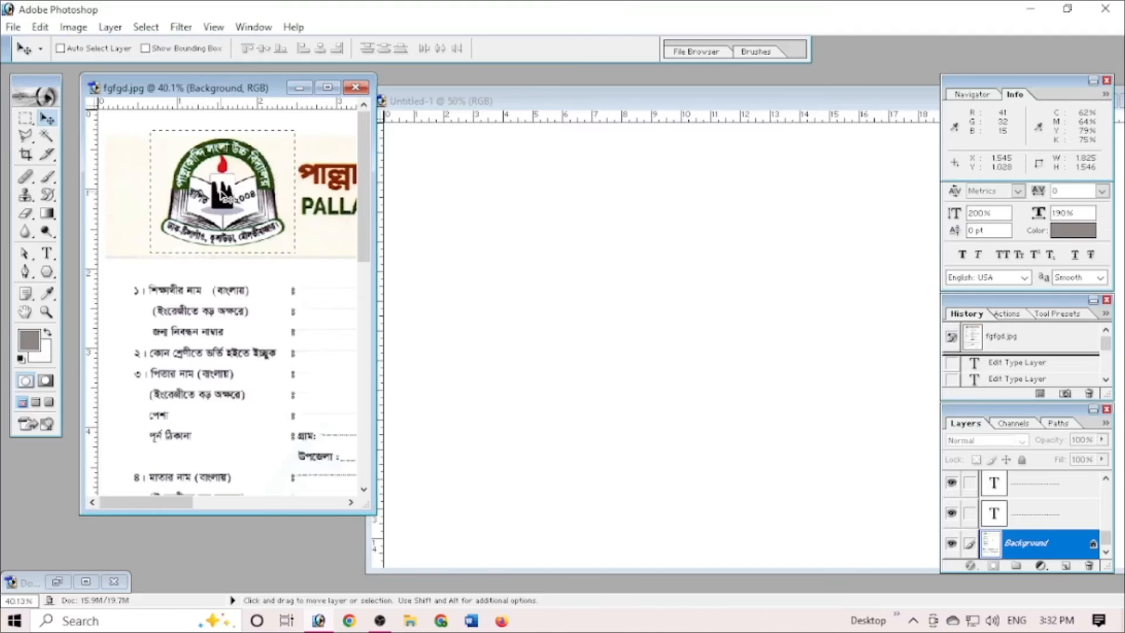
left_click_drag(233, 202, 599, 329)
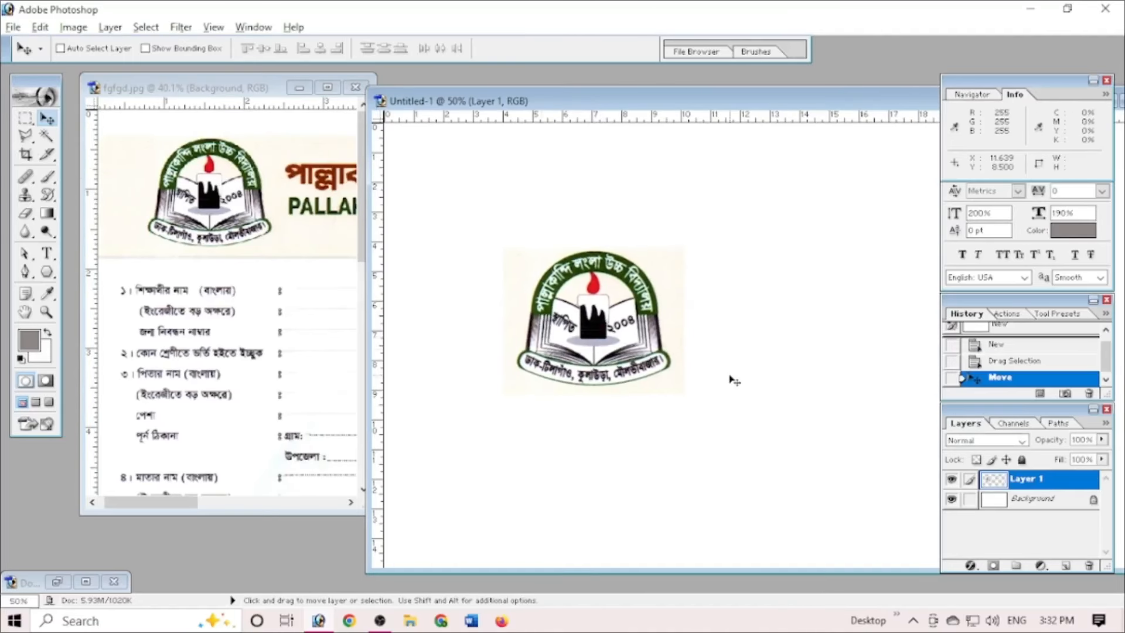
- Whiten the emblem's cream surround with Levels by sampling it beside the arch as the white point
key("ctrl+l")
left_click(407, 332)
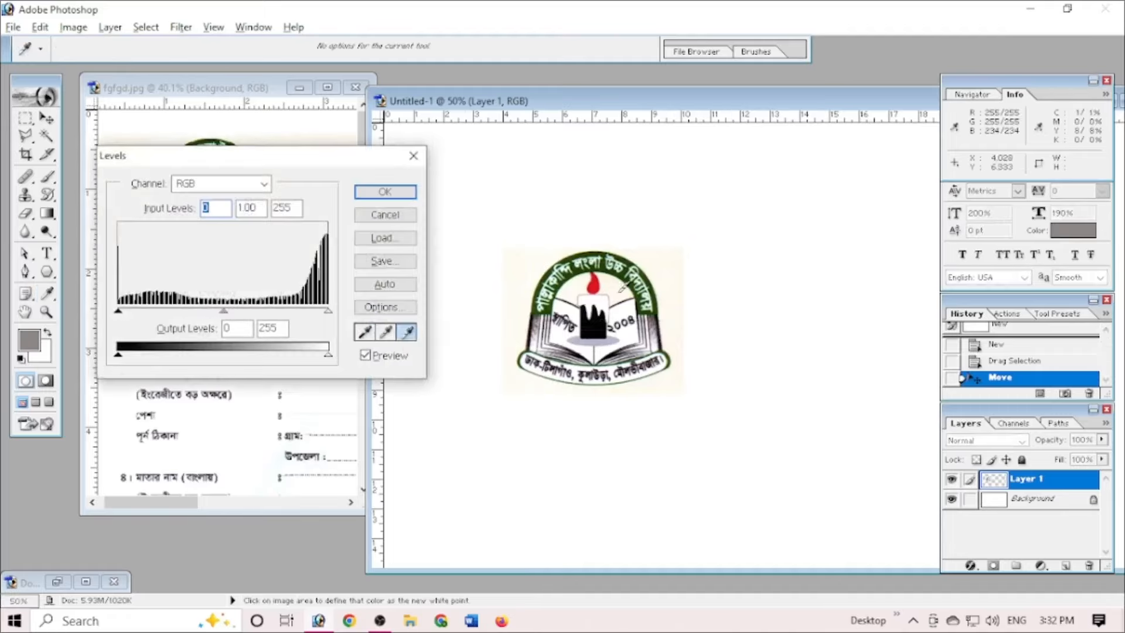
left_click(672, 268)
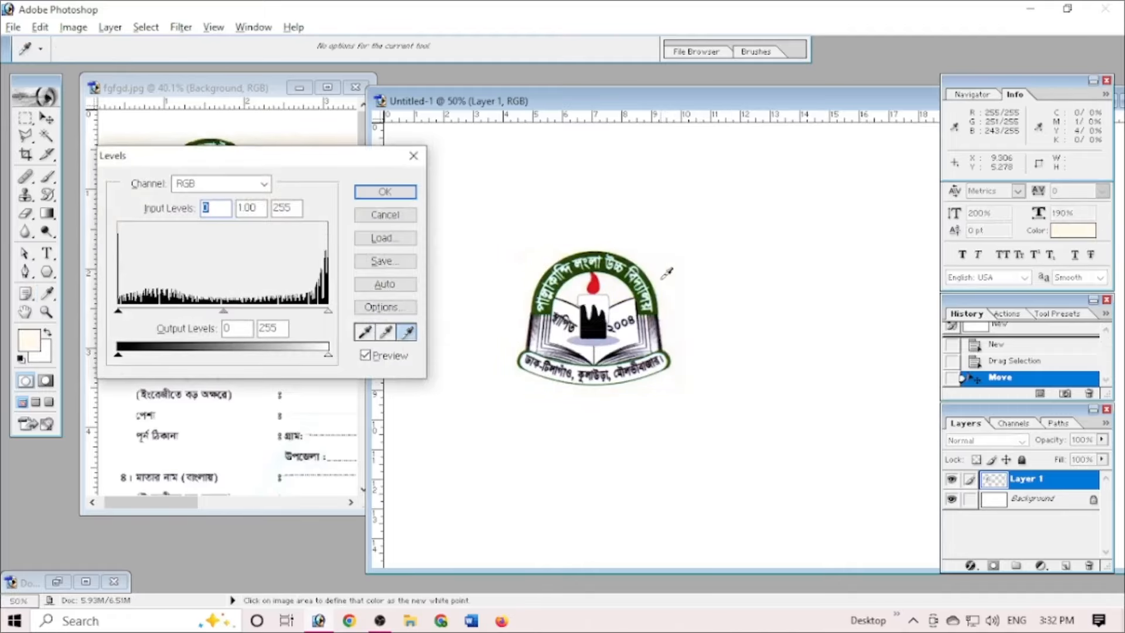
left_click(382, 192)
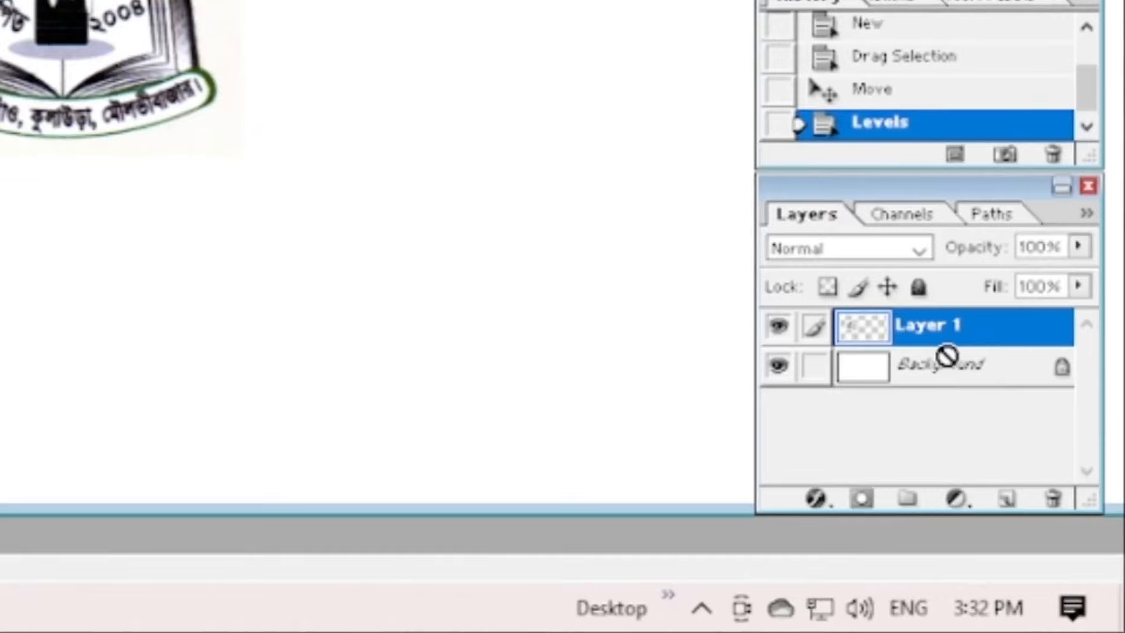
- Merge the emblem layer down into the white background and convert the result to an unlocked layer
key("ctrl+e")
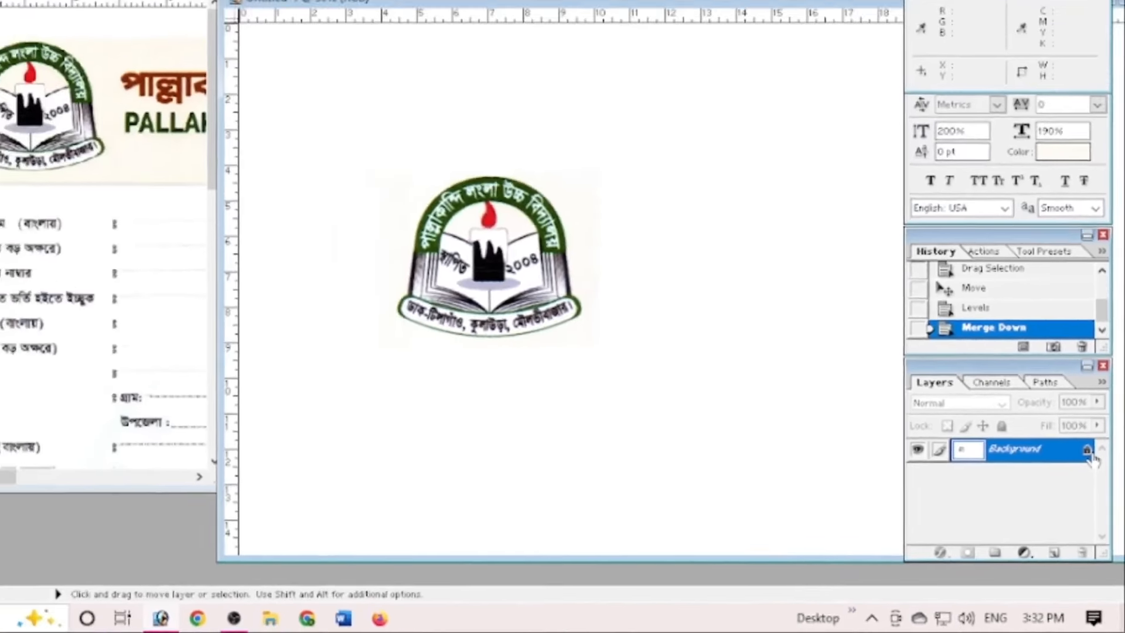
double_click(1048, 328)
left_click(671, 284)
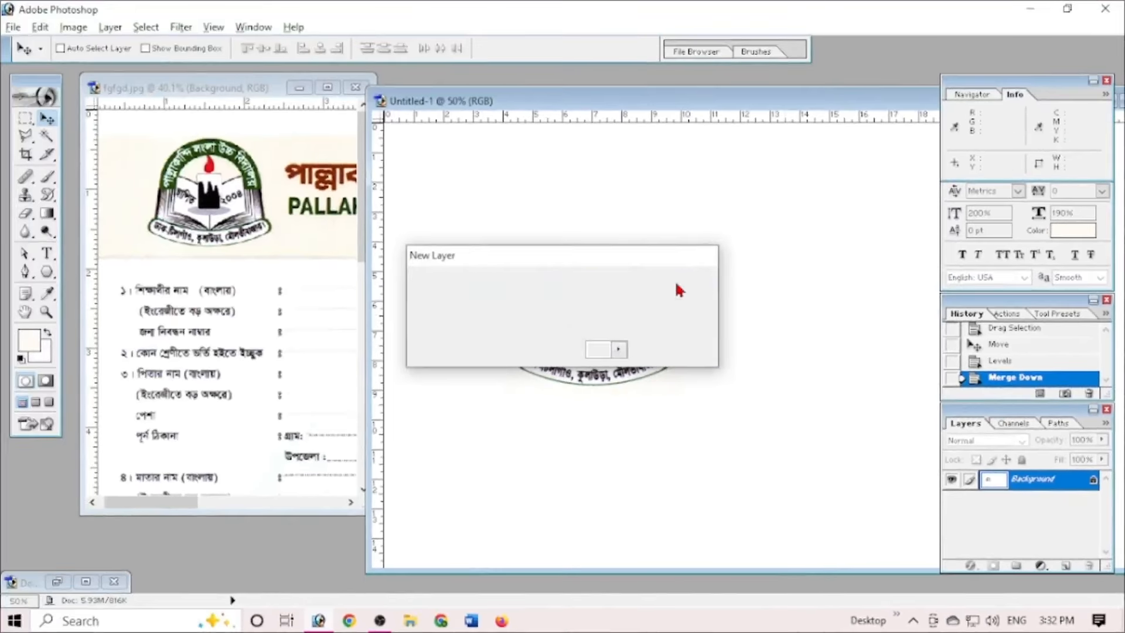
- Delete the white area around and inside the emblem using Color Range at fuzziness 40 plus the Magic Wand, and deselect
left_click(146, 28)
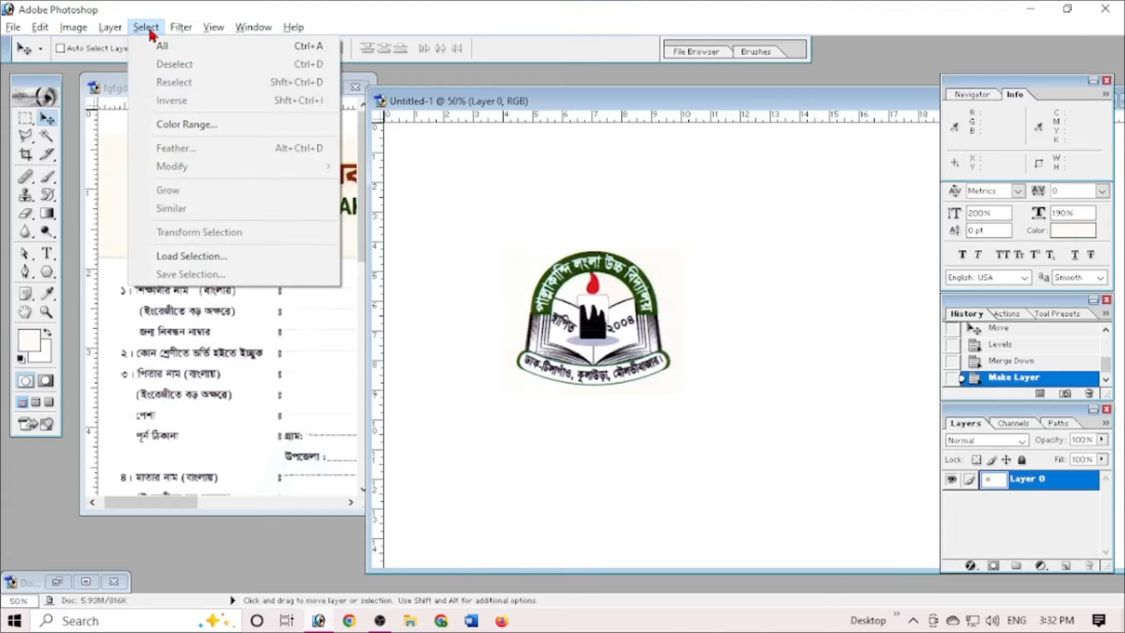
left_click(195, 127)
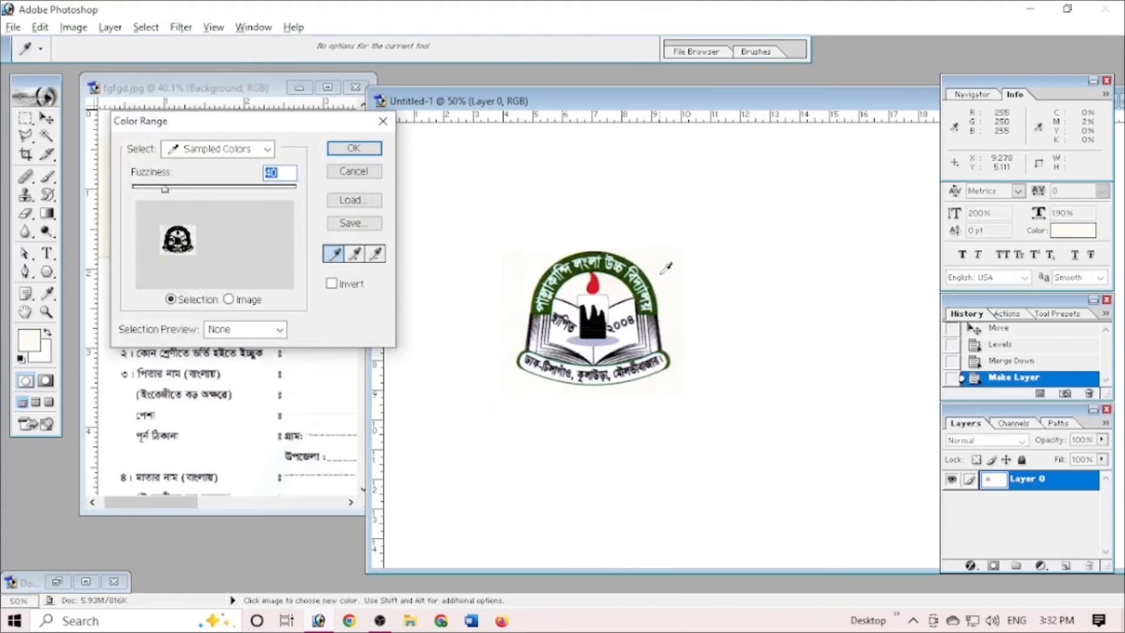
left_click(351, 149)
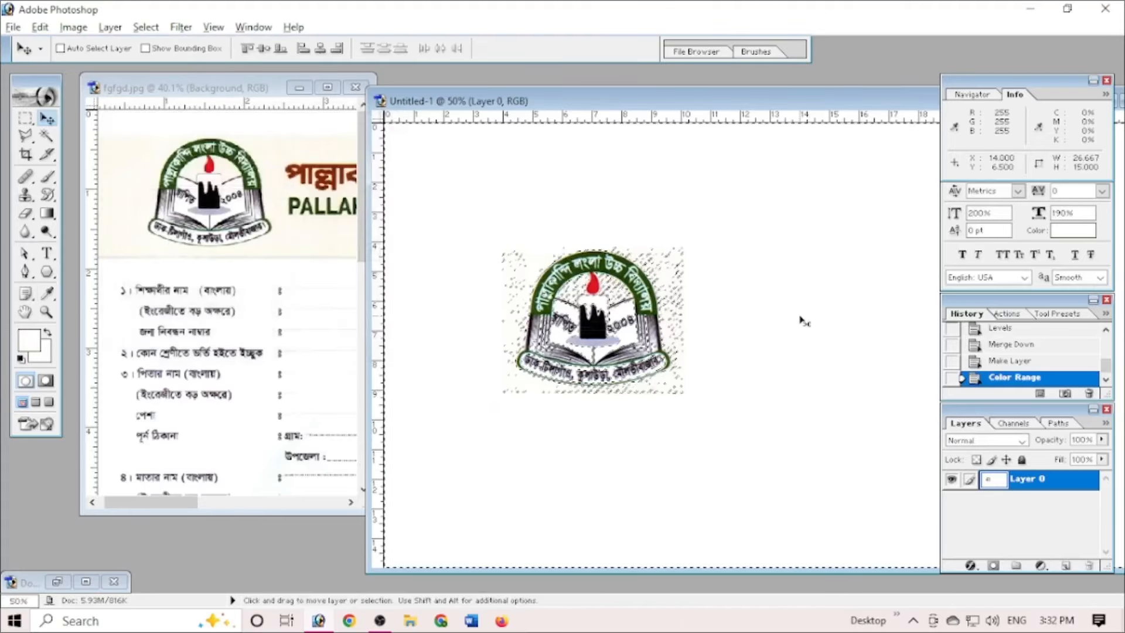
left_click(47, 137)
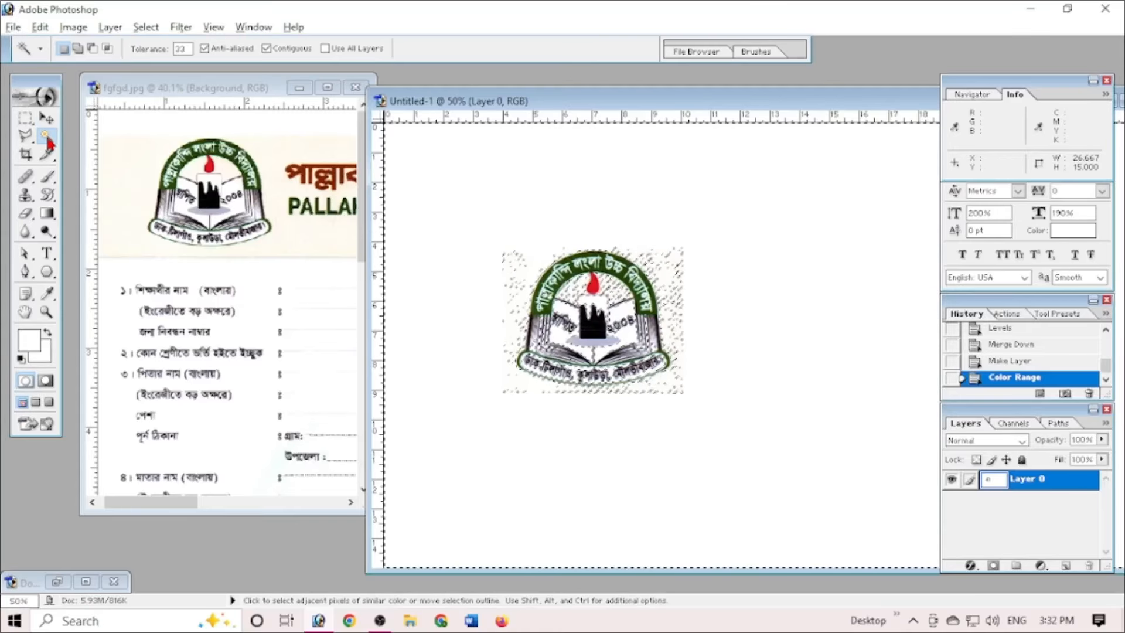
key("shift")
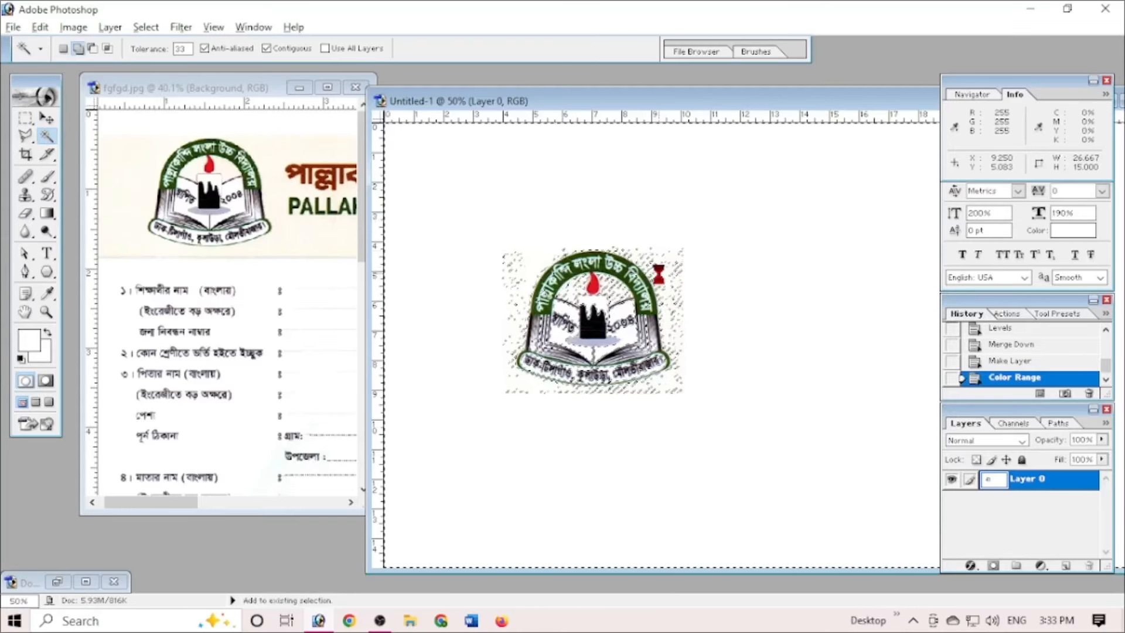
left_click(661, 274, "shift")
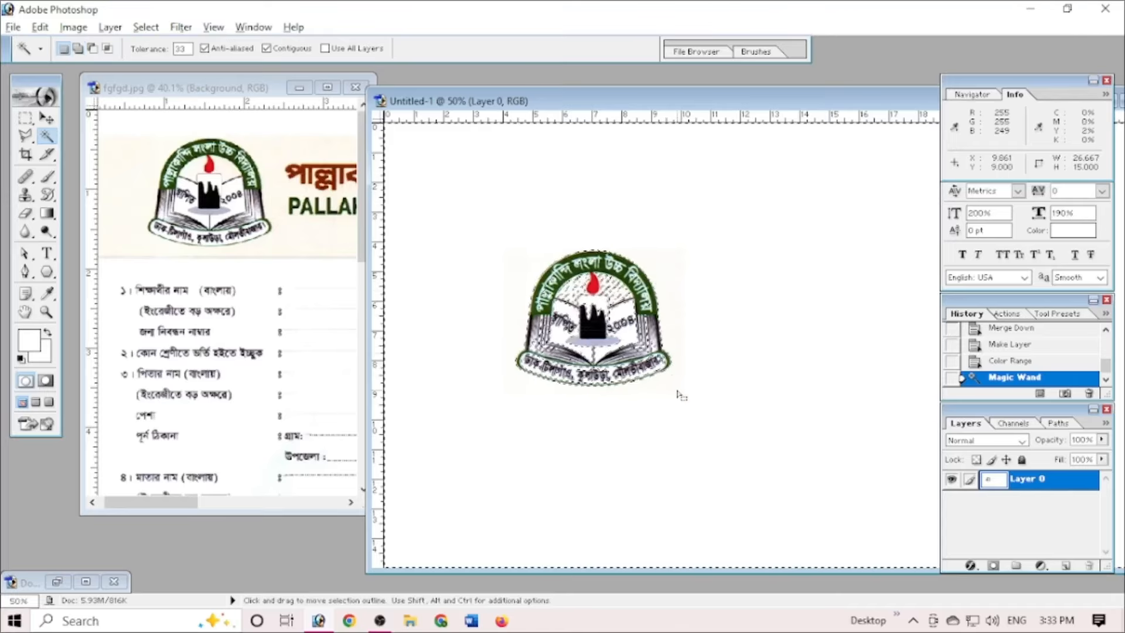
key("Delete")
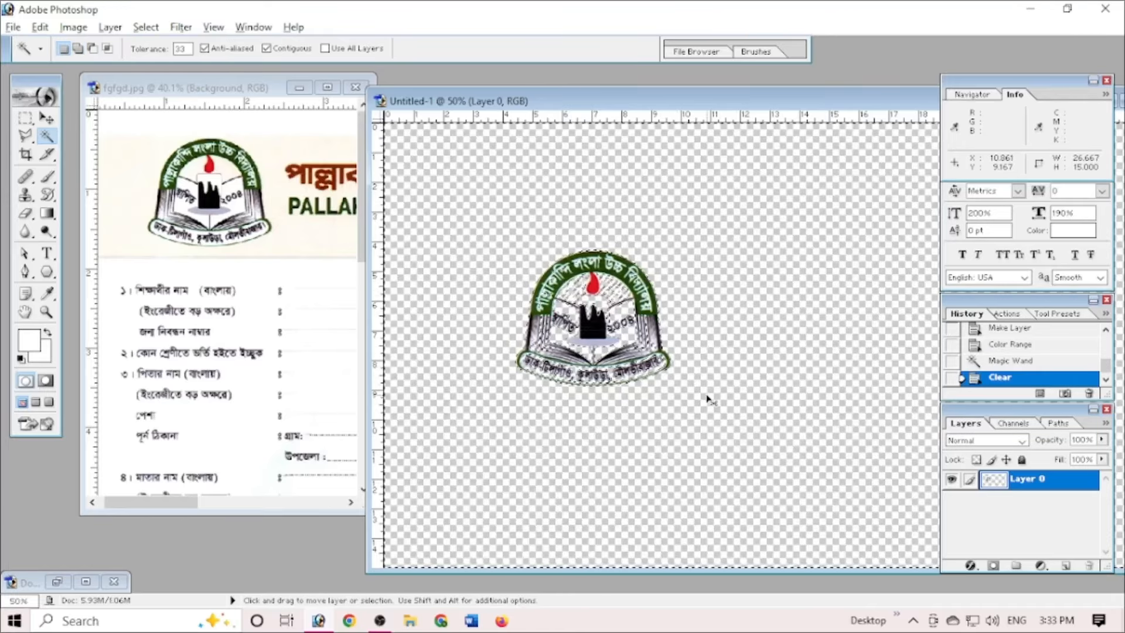
key("ctrl+d")
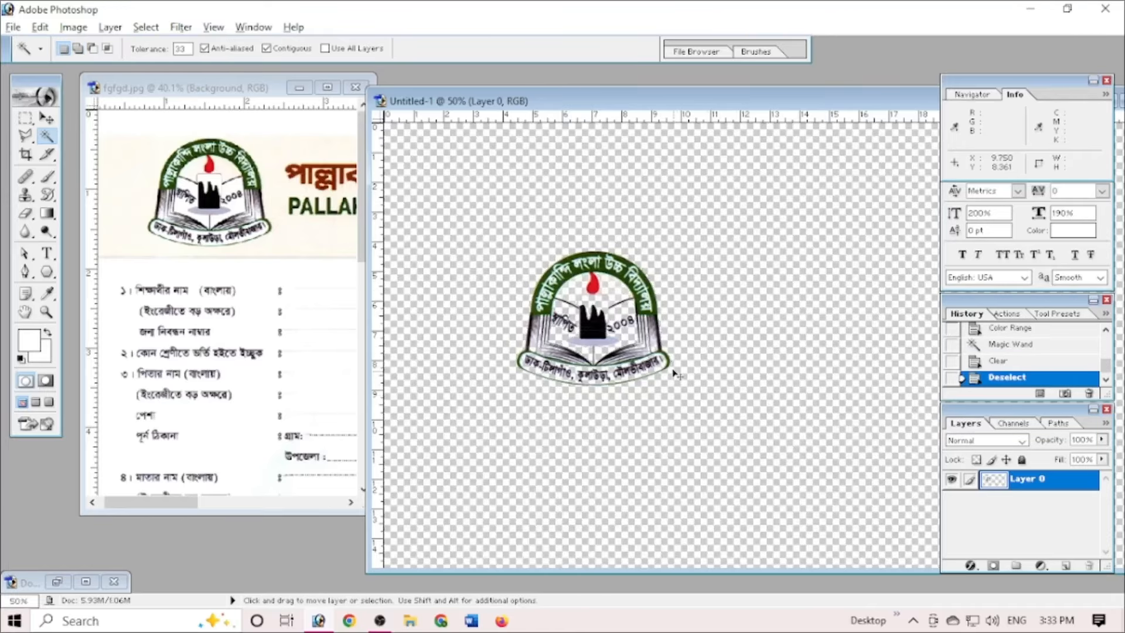
- Marquee-select the cut-out emblem, copy it into fgfgd.jpg and position it over the middle of the form's fields
left_click(25, 120)
left_click_drag(700, 401, 700, 402)
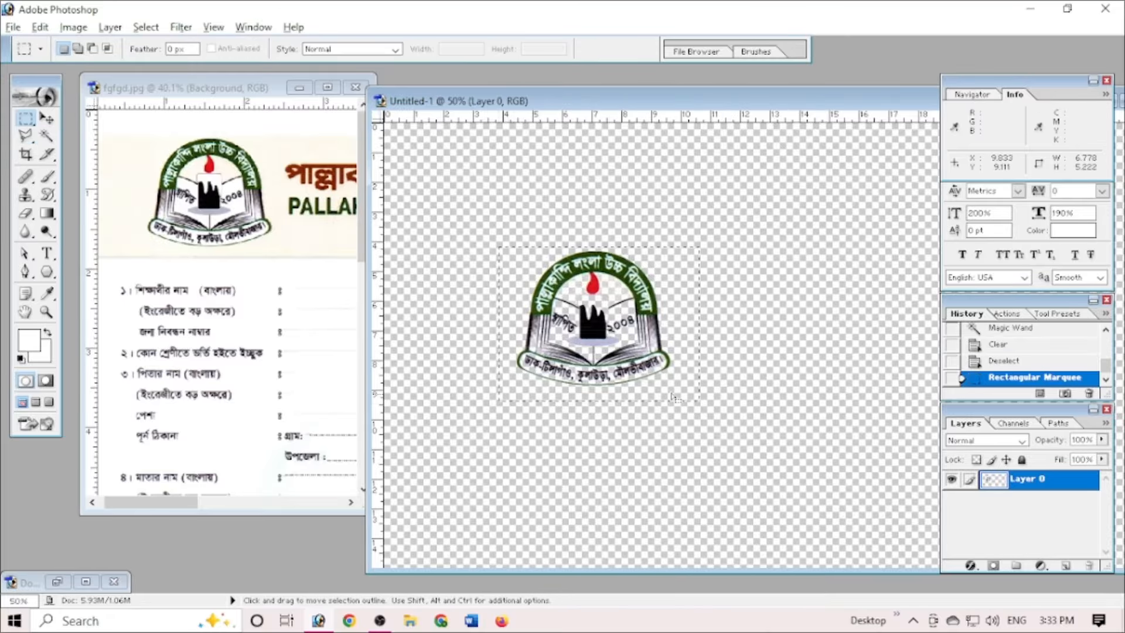
left_click(47, 119)
left_click_drag(691, 363, 352, 428)
left_click(327, 86)
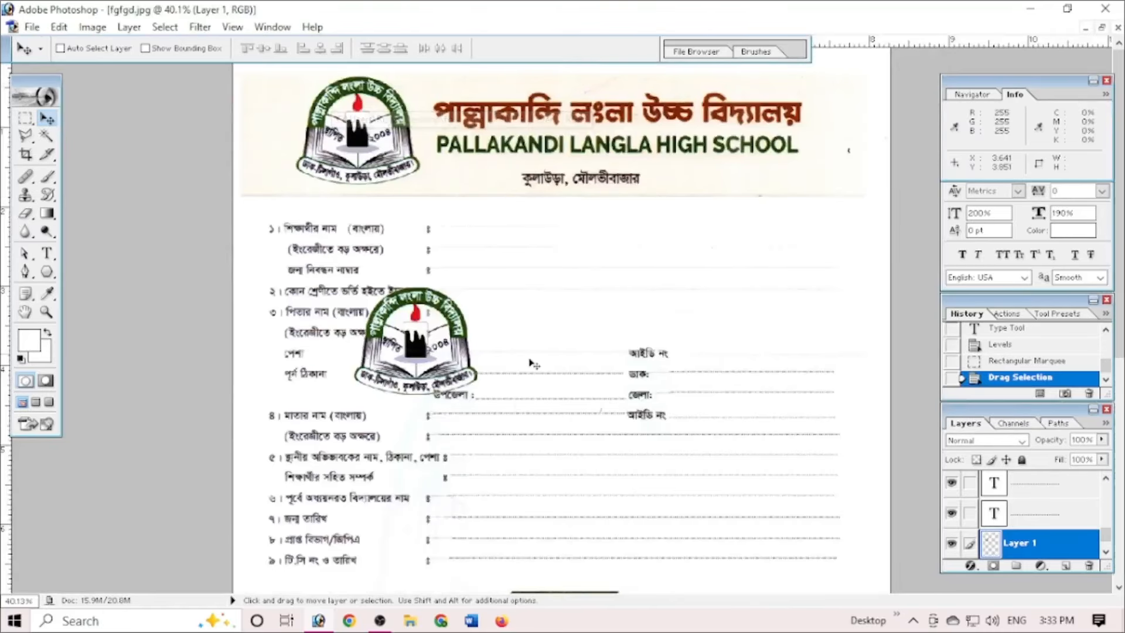
key("ctrl+0")
left_click_drag(482, 237, 555, 270)
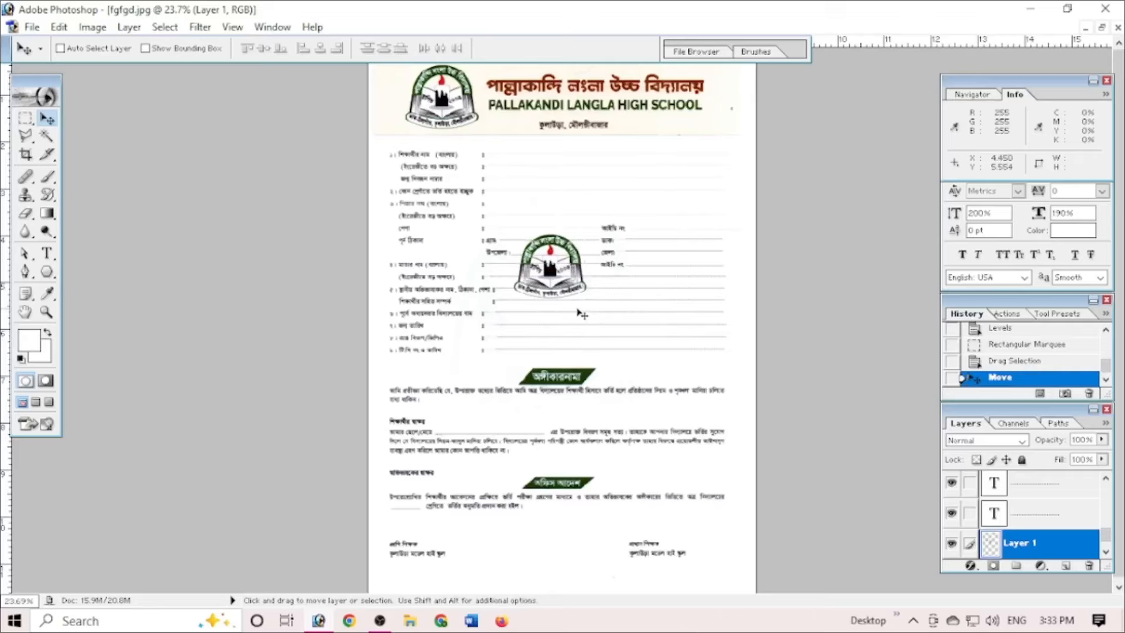
- Enlarge the copied emblem to about 257% width and 266% height, center it over the form's fields and nudge it up
key("ctrl+t")
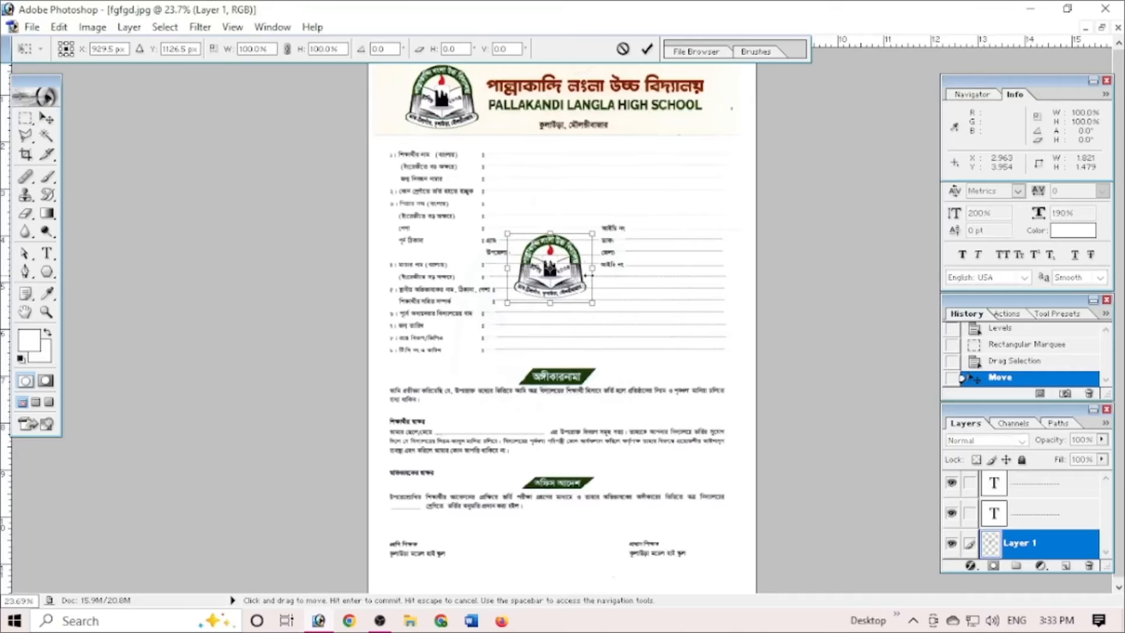
left_click_drag(593, 305, 780, 454)
left_click_drag(687, 375, 618, 338)
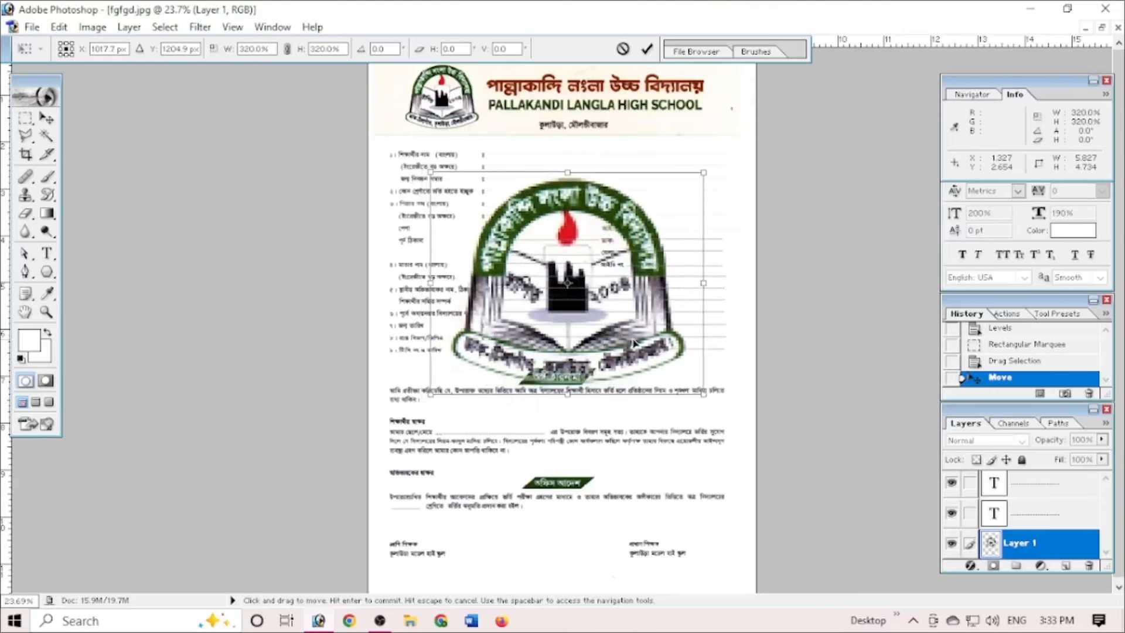
left_click_drag(703, 394, 650, 359)
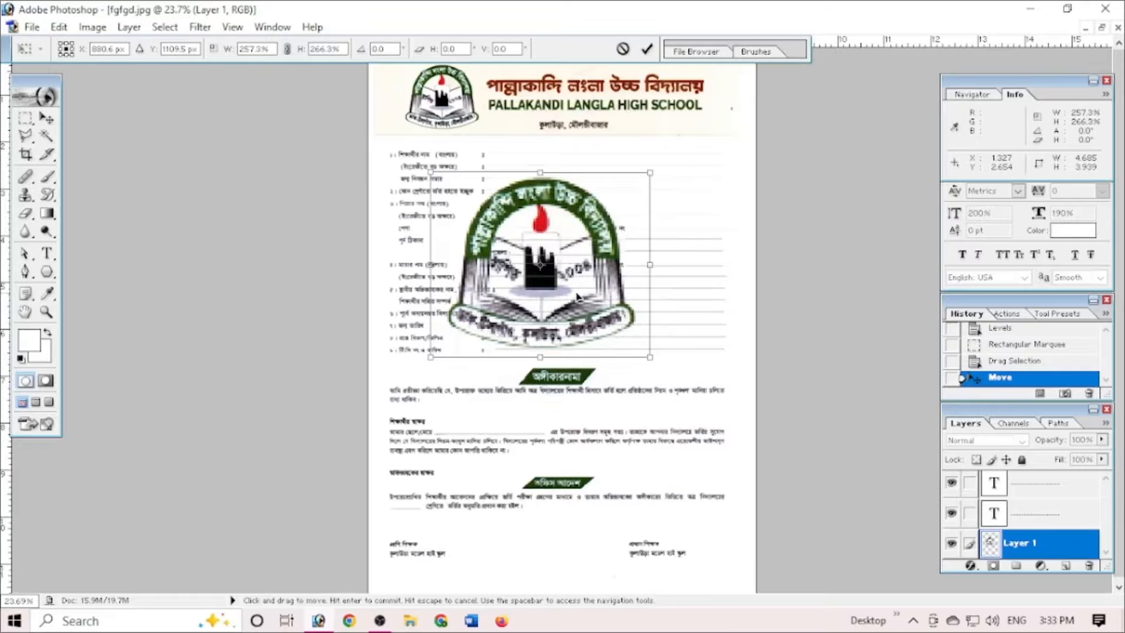
left_click_drag(580, 298, 605, 301)
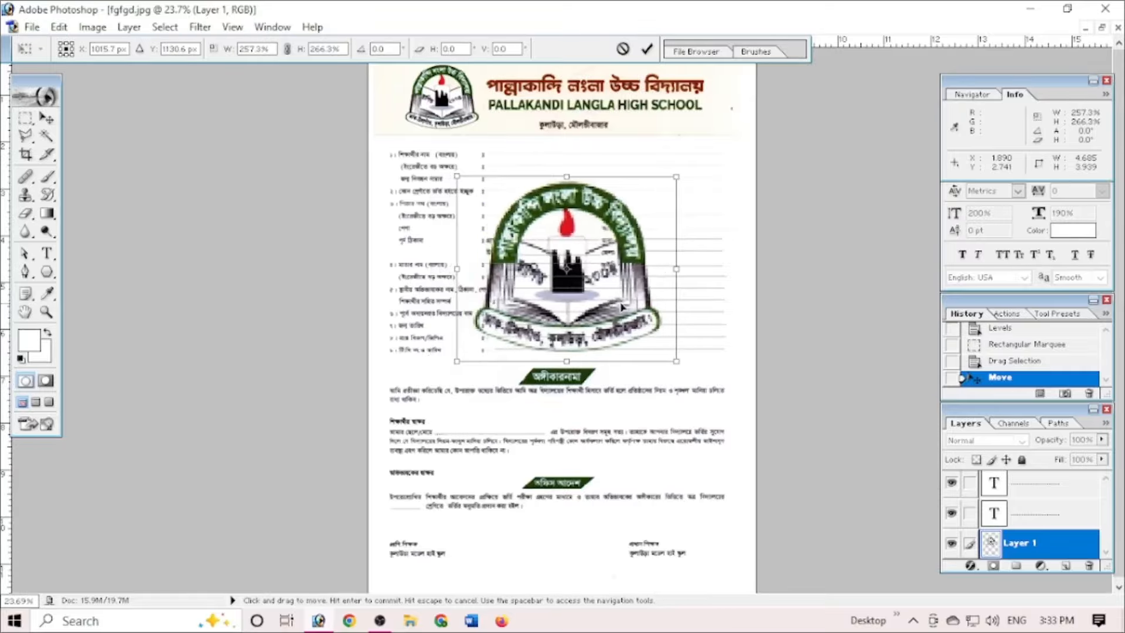
key("Return")
key("Up")
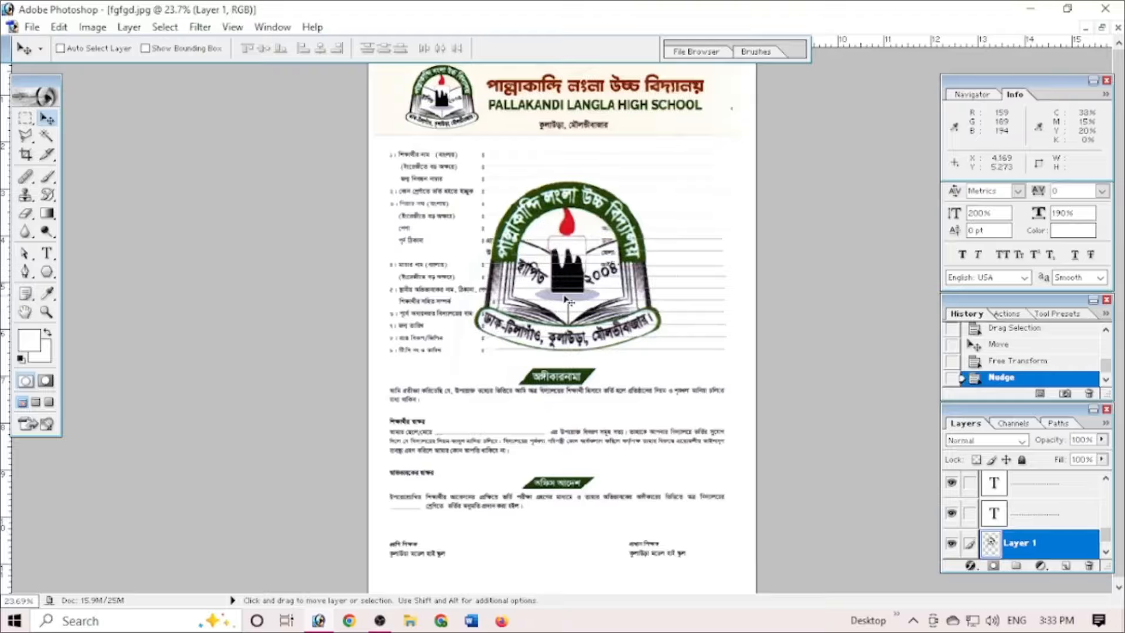
- Move the large emblem slightly down over the form's fields and set its layer opacity to 10% as a watermark
left_click_drag(567, 300, 589, 317)
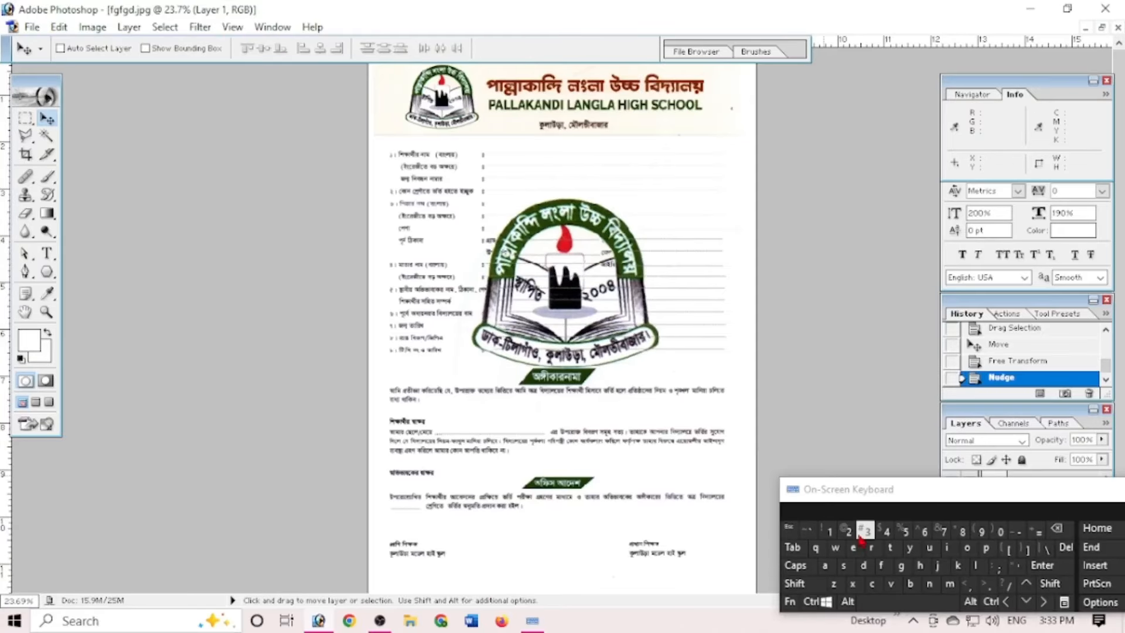
left_click(830, 531)
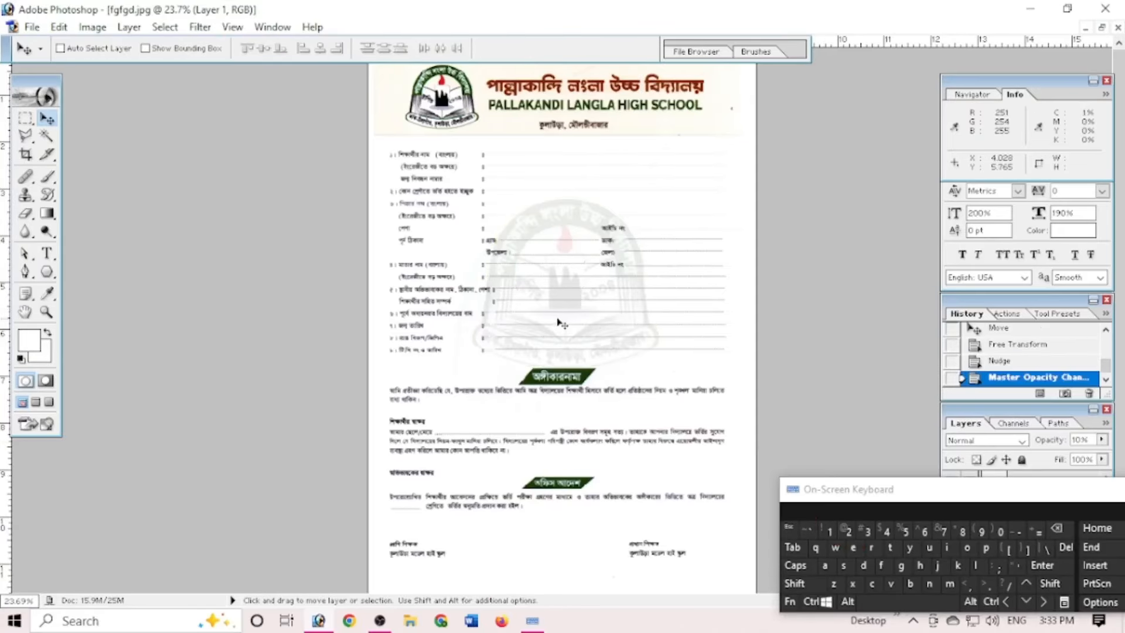
scroll(614, 331, "down", 3, "alt")
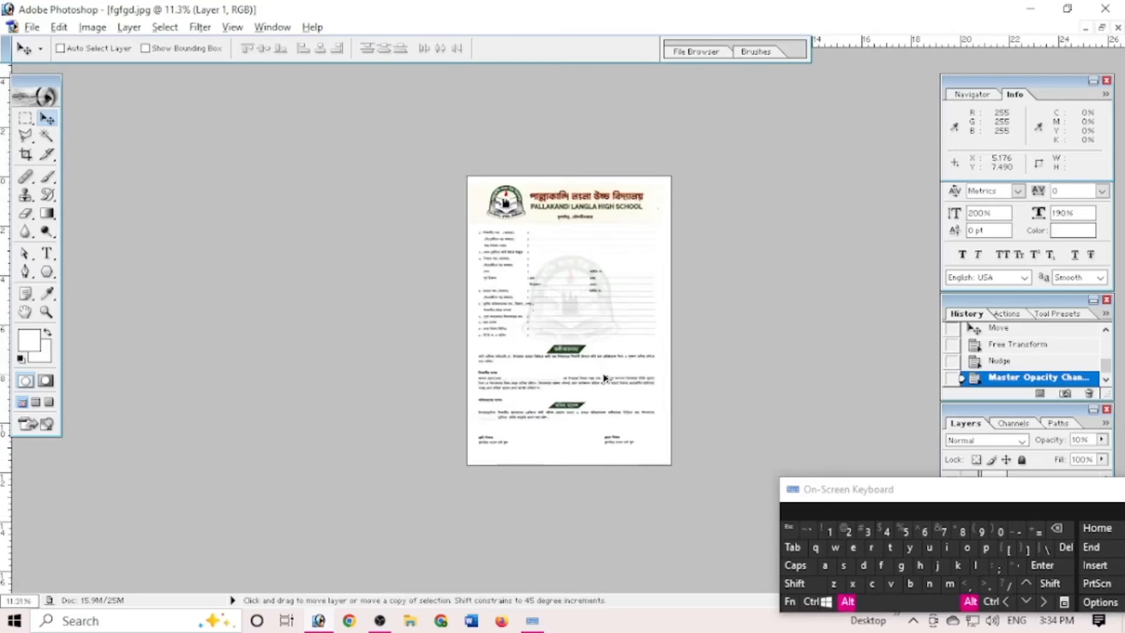
scroll(603, 388, "up", 3, "alt")
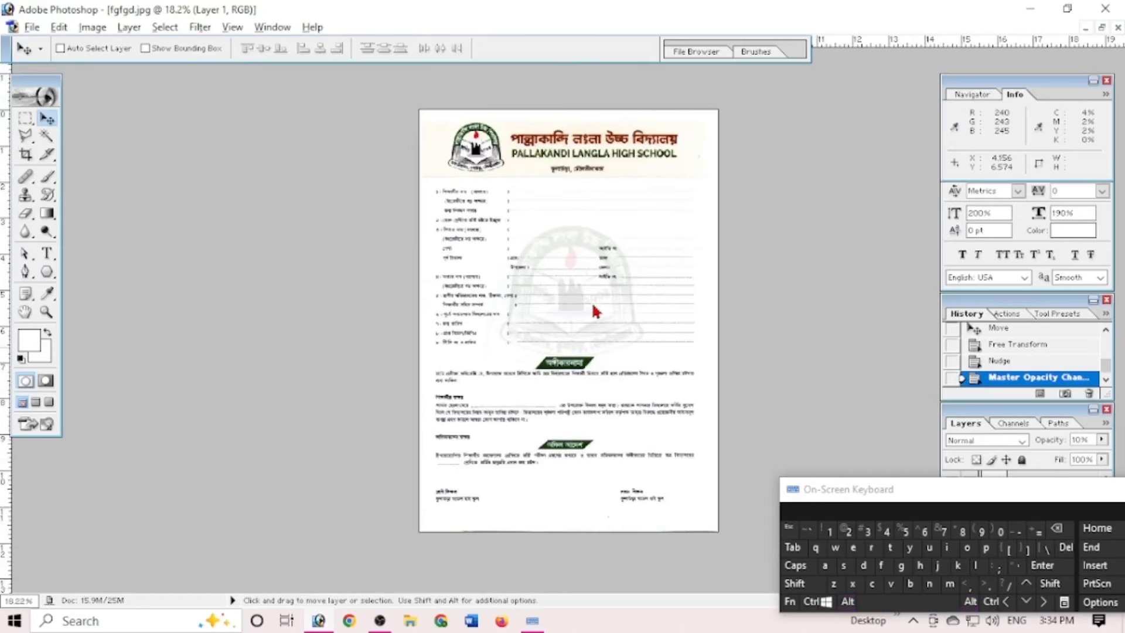
scroll(596, 341, "down", 2, "alt")
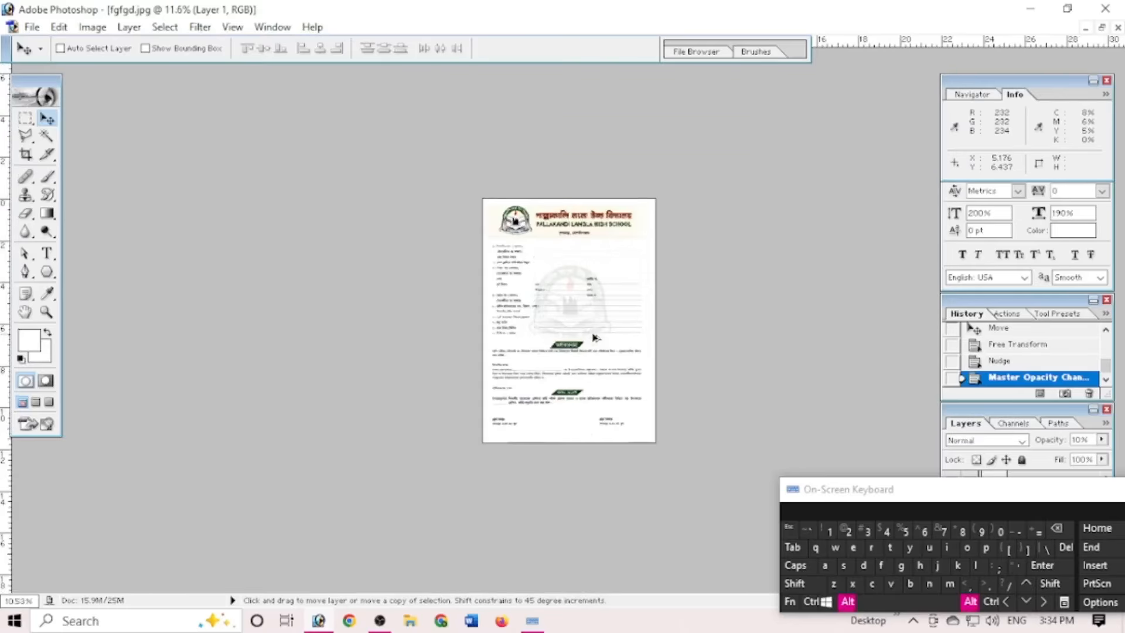
scroll(586, 340, "up", 2, "alt")
scroll(672, 437, "down", 3, "alt")
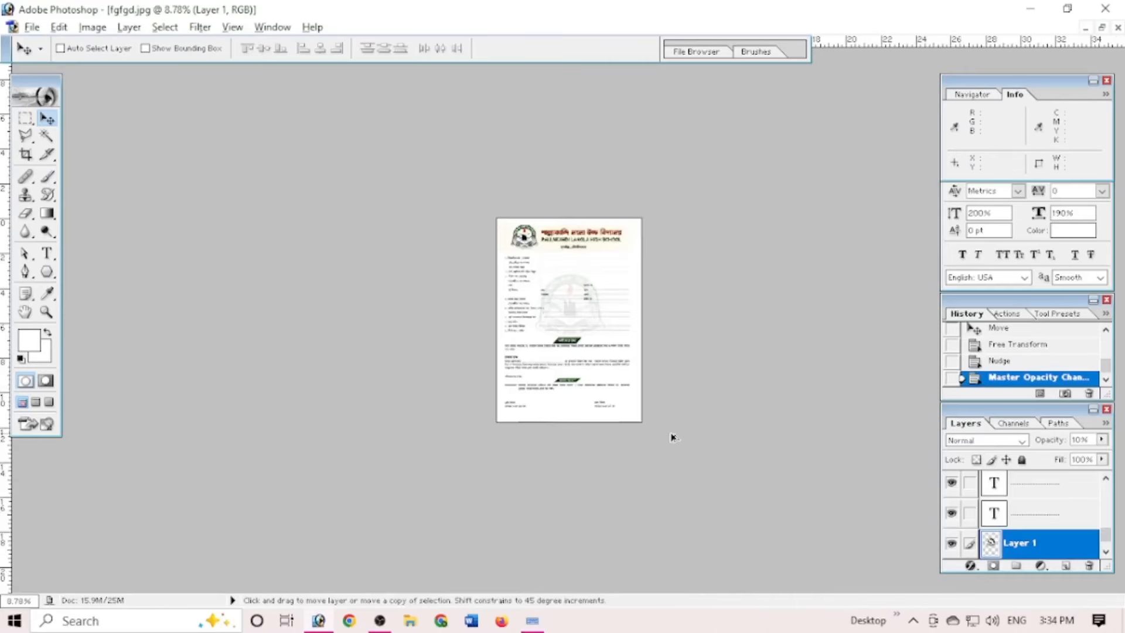